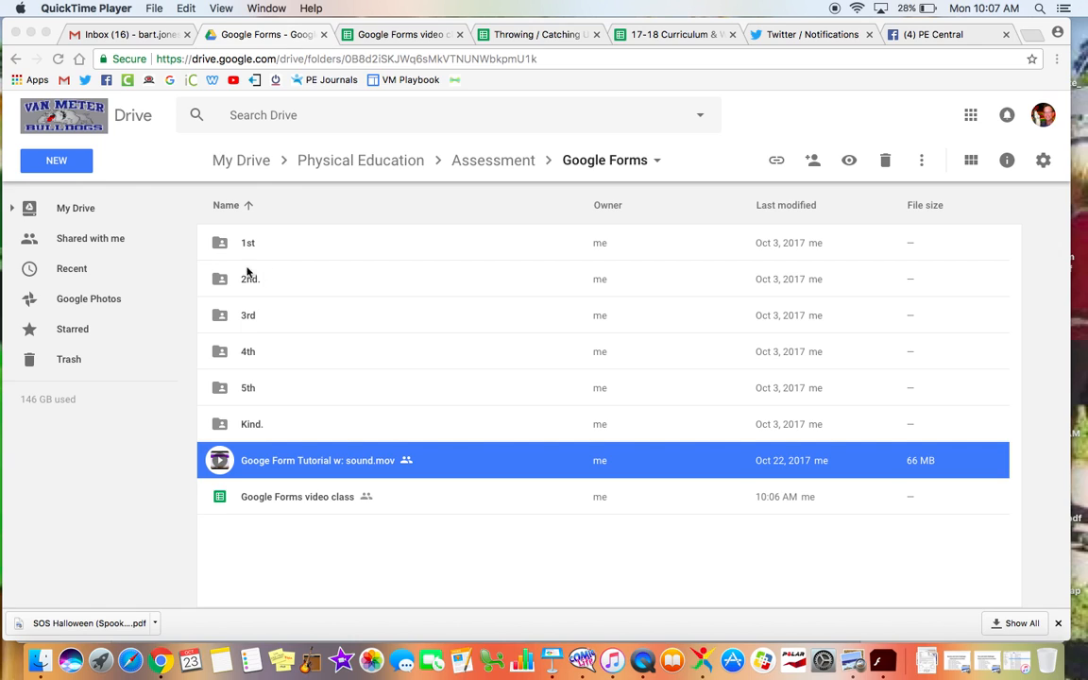
Step: Create a new blank Google Form in the Assessment > Google Forms folder
left_click(81, 168)
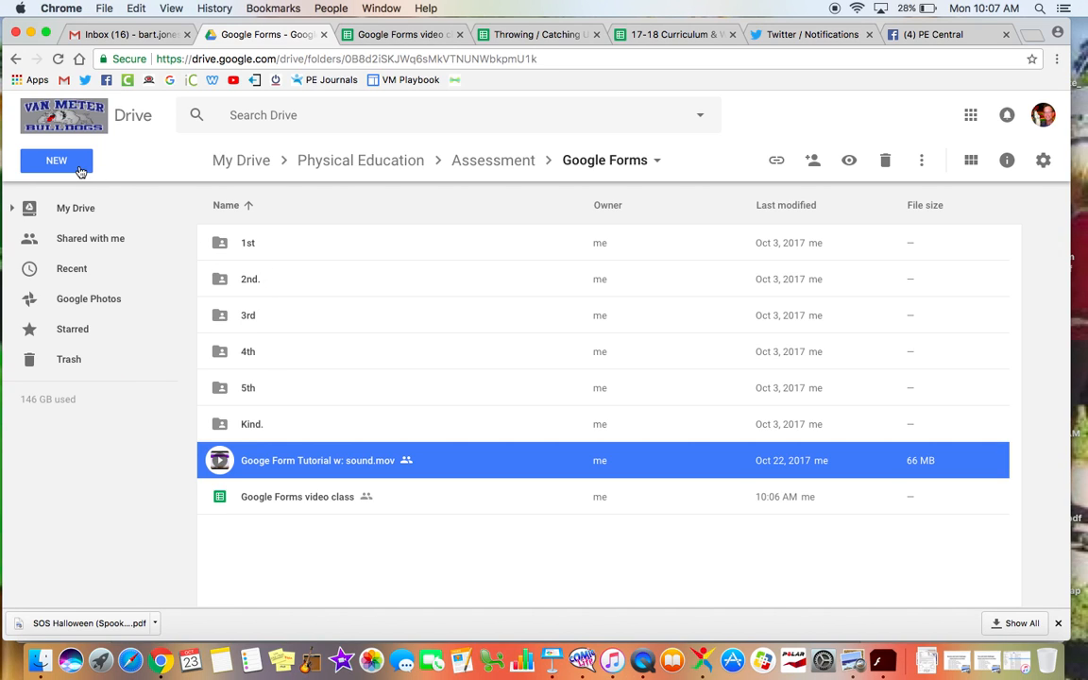
left_click(81, 168)
mouse_move(121, 378)
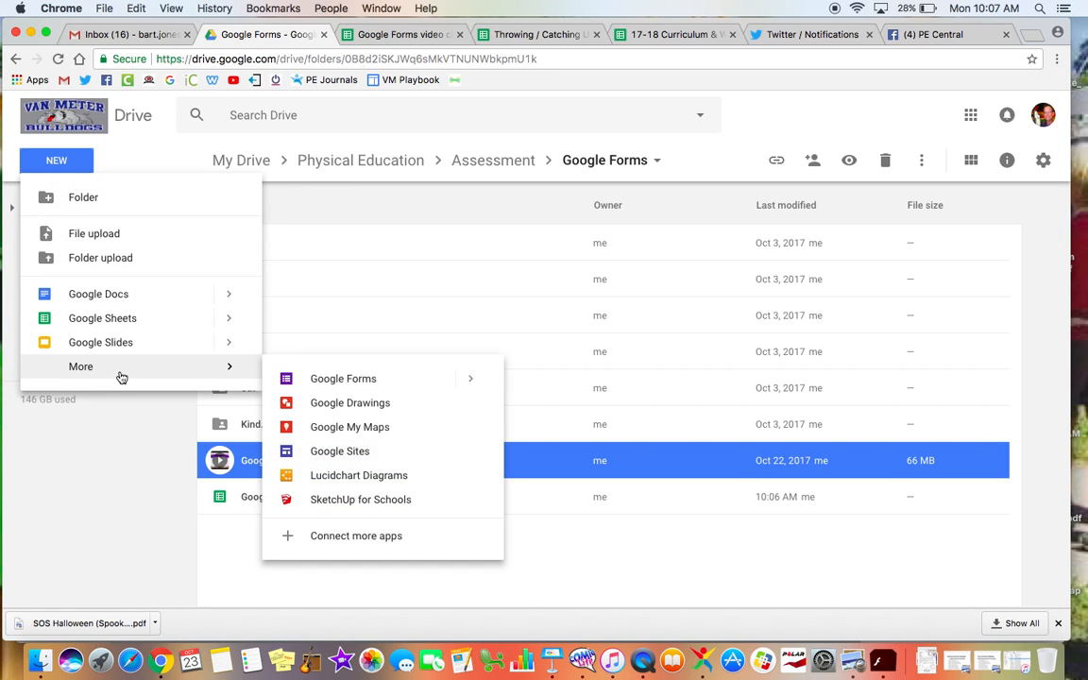
left_click(354, 379)
left_click(633, 387)
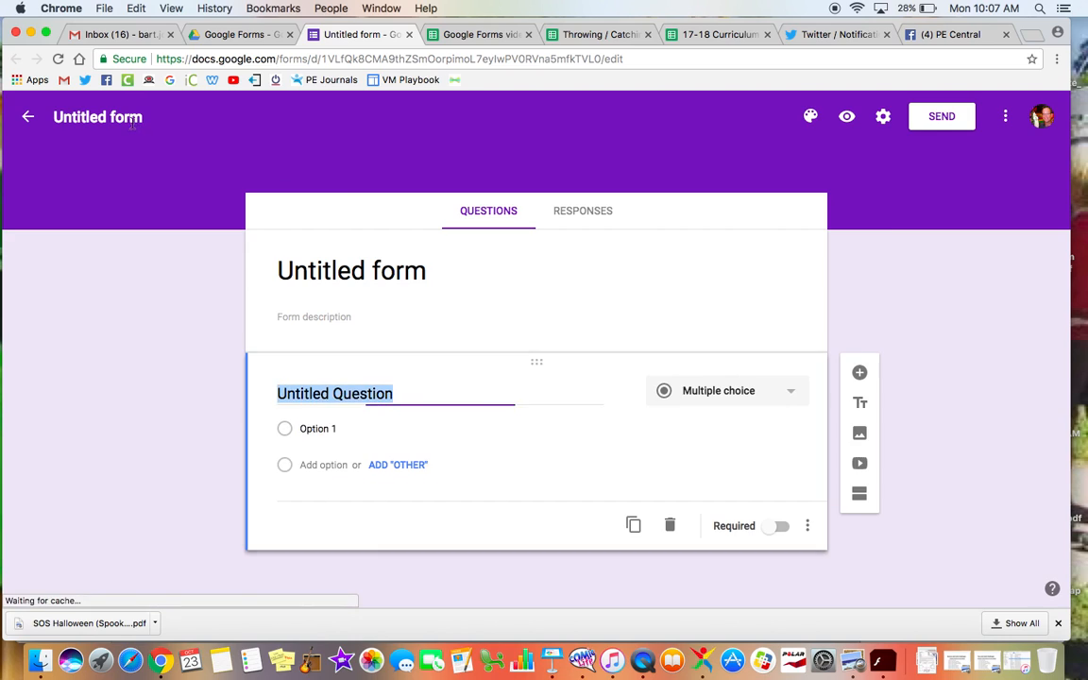
Step: Title the form with the teacher's surname followed by "- Underhand Tossing" and apply the same title as its file name
left_click(424, 283)
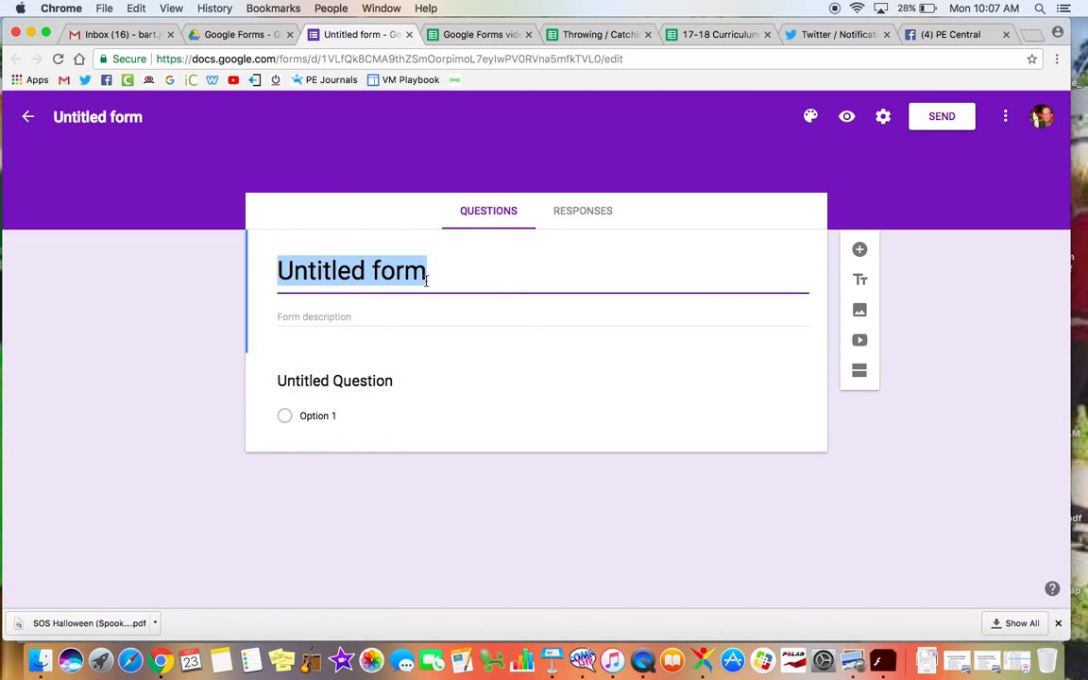
type("Jones- U")
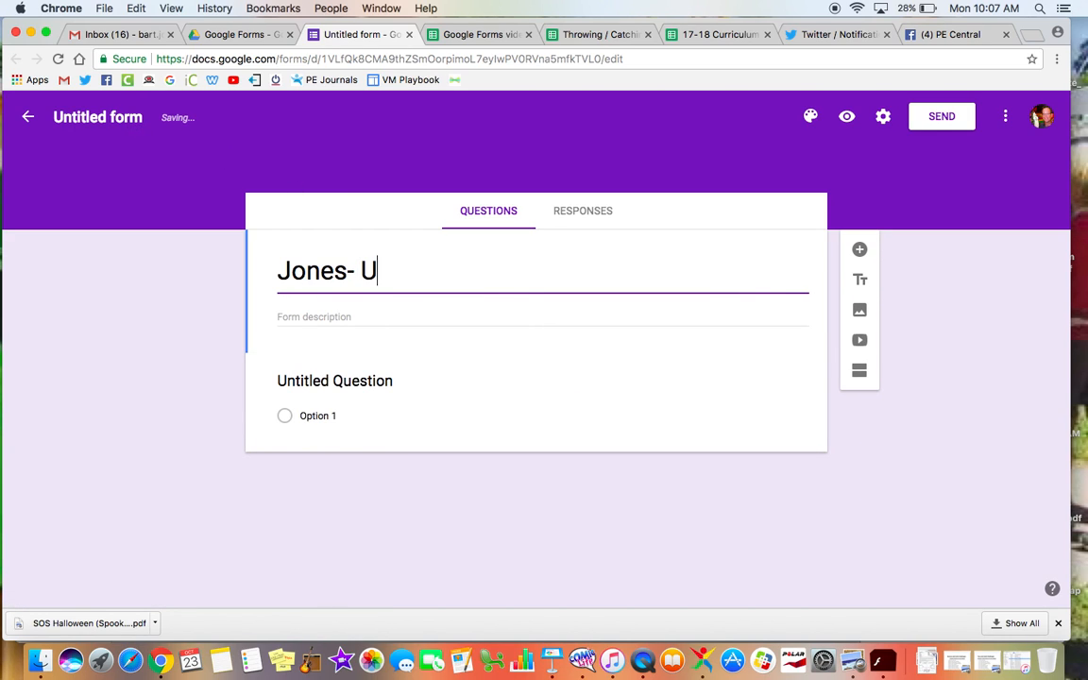
type("nderha")
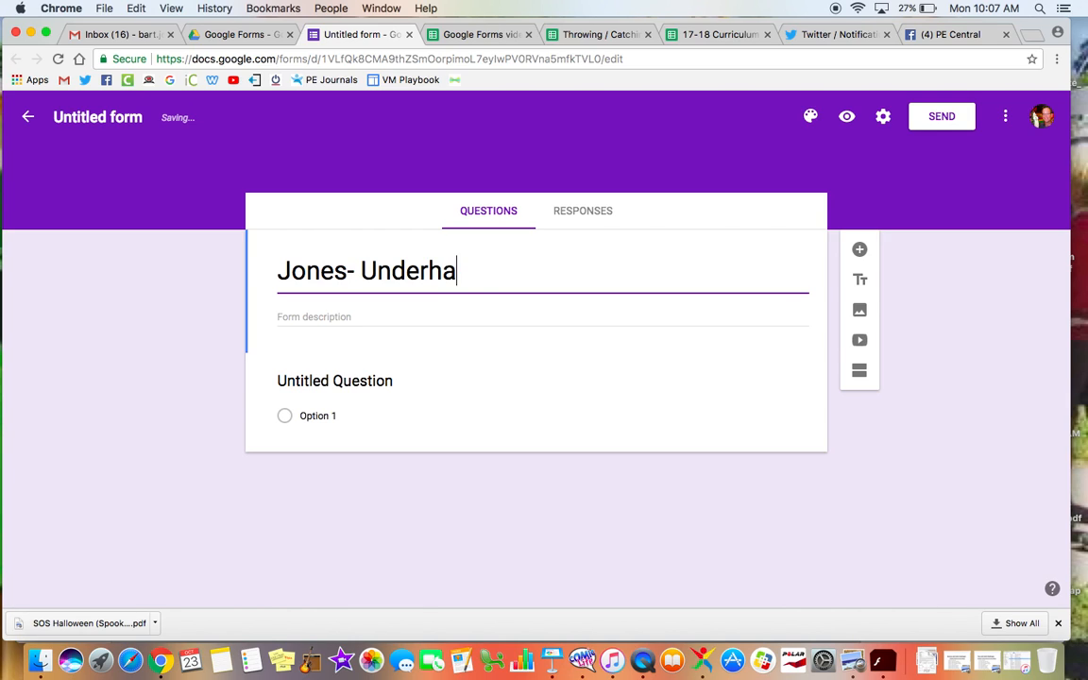
type("nd Tossing")
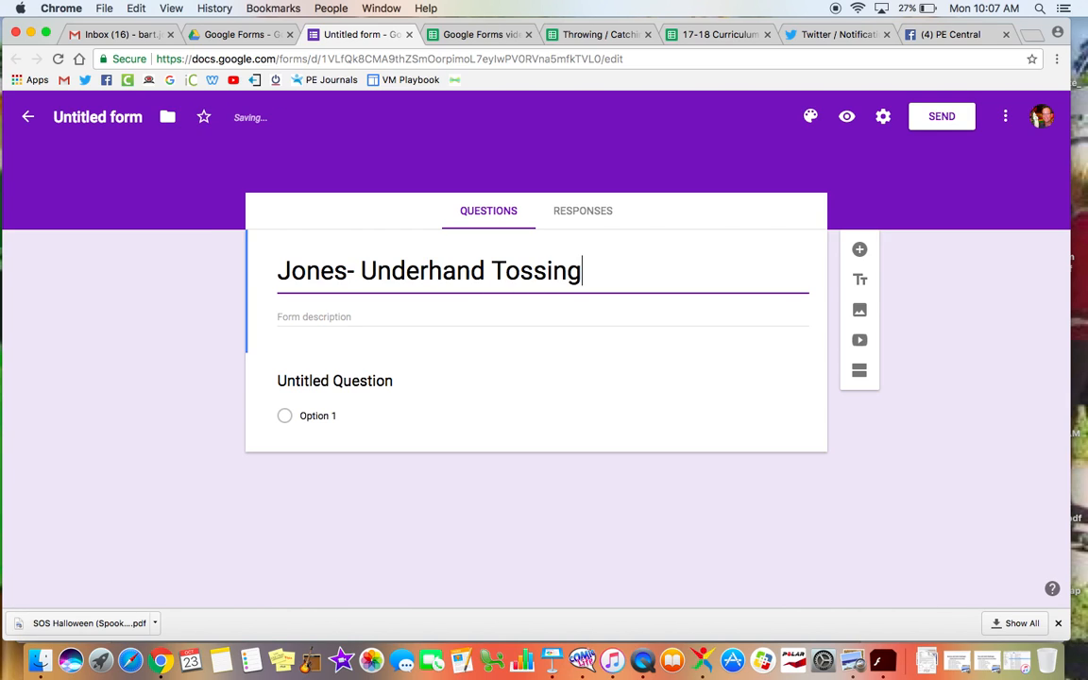
left_click(314, 319)
left_click(144, 118)
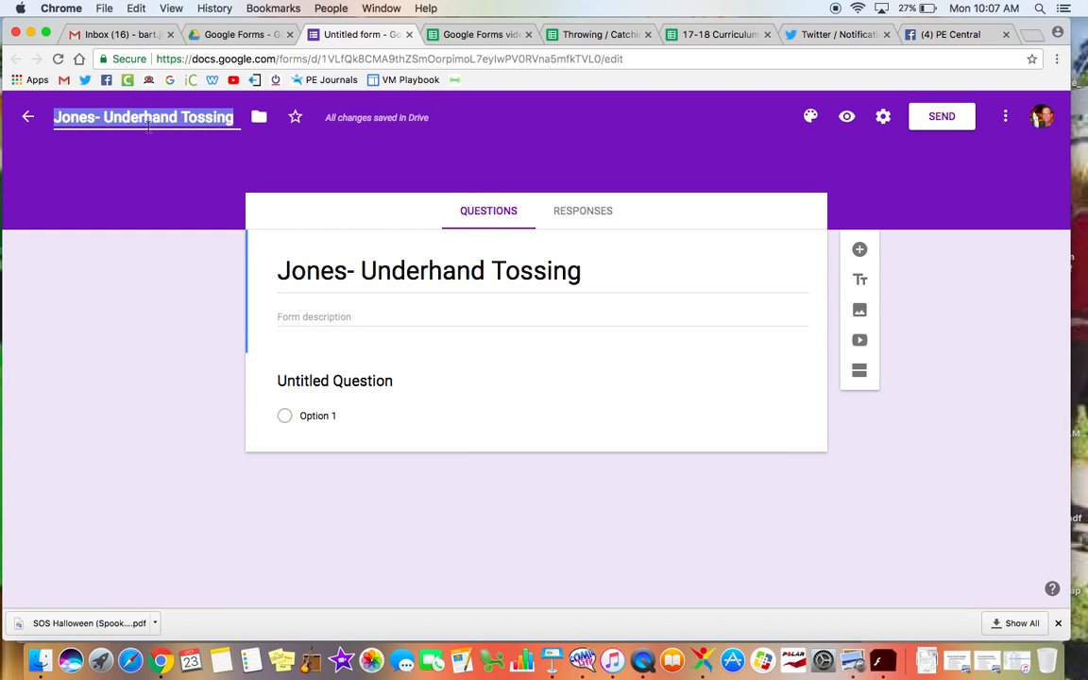
Step: Enter "SHAPE GLO- lkal;flajl;lfkd" as the form description
left_click(333, 315)
type("Sh")
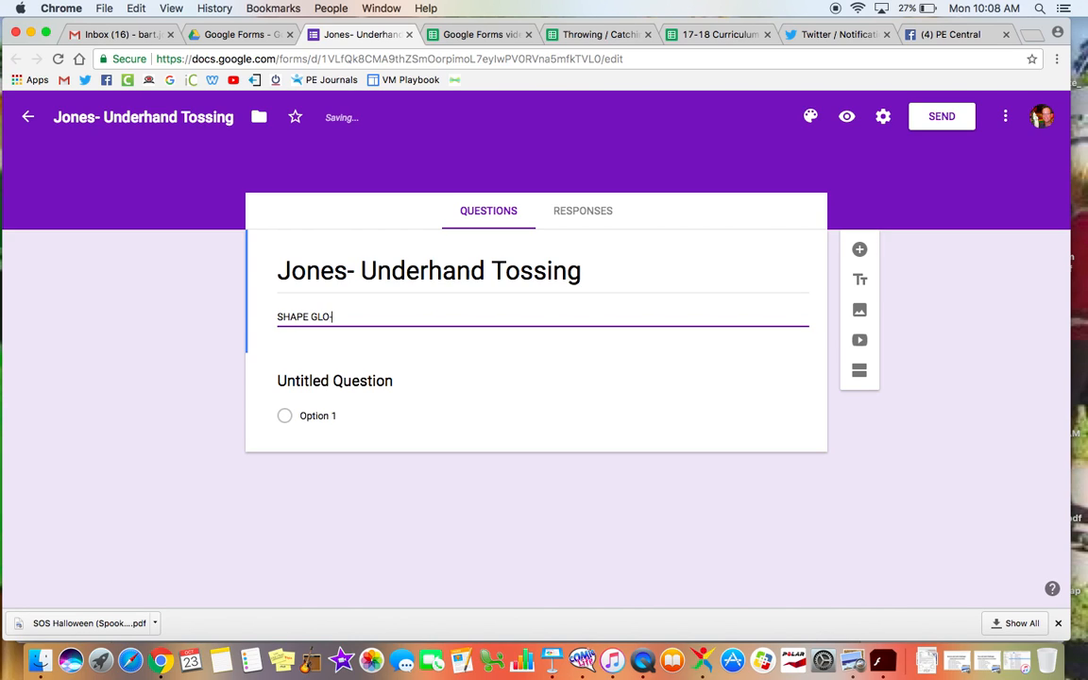
type("APE GLO- lkal;flajl;lfkd")
Step: Copy the form description into the first question's title and set the question type to Multiple choice grid
left_click(357, 381)
triple_click(318, 320)
key("ctrl+c")
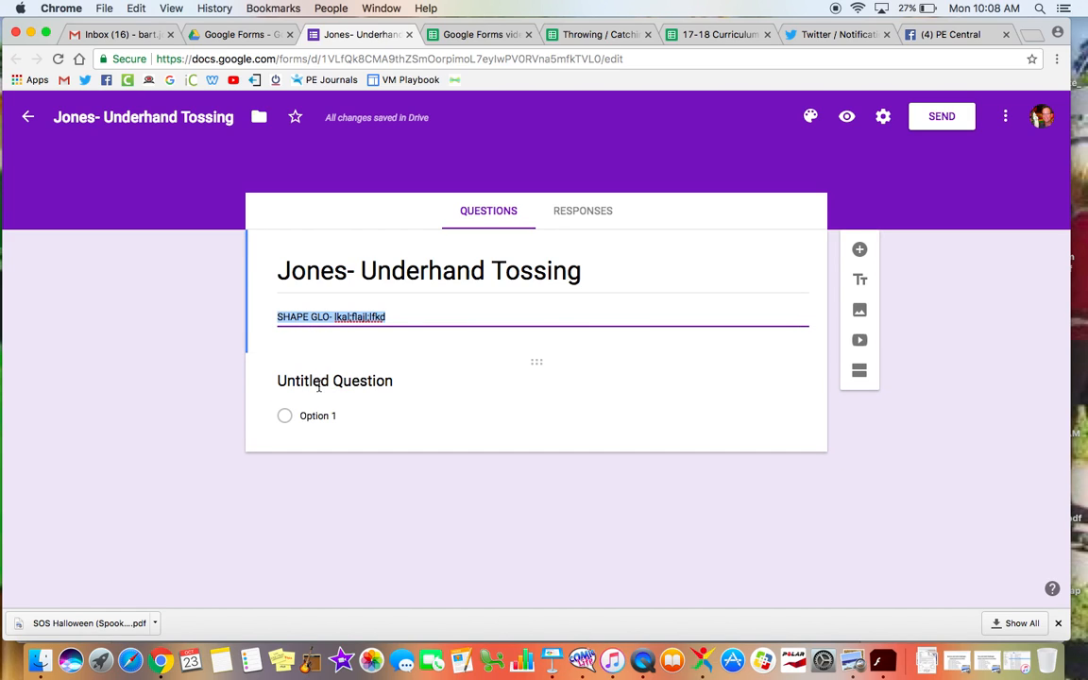
left_click(318, 383)
key("ctrl+v")
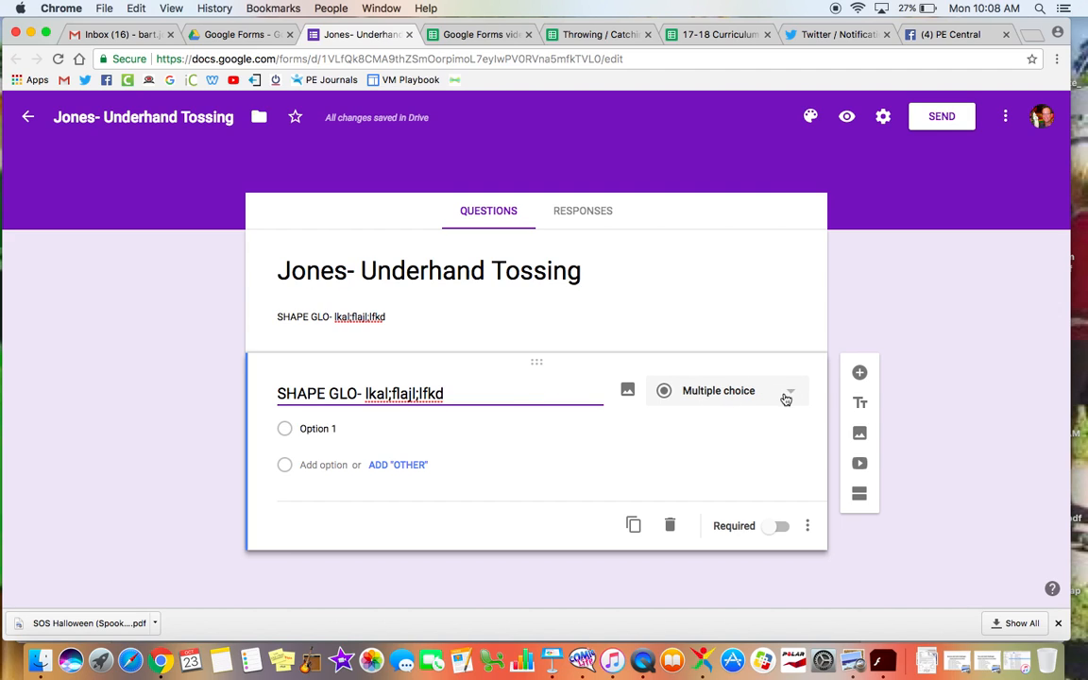
left_click(732, 388)
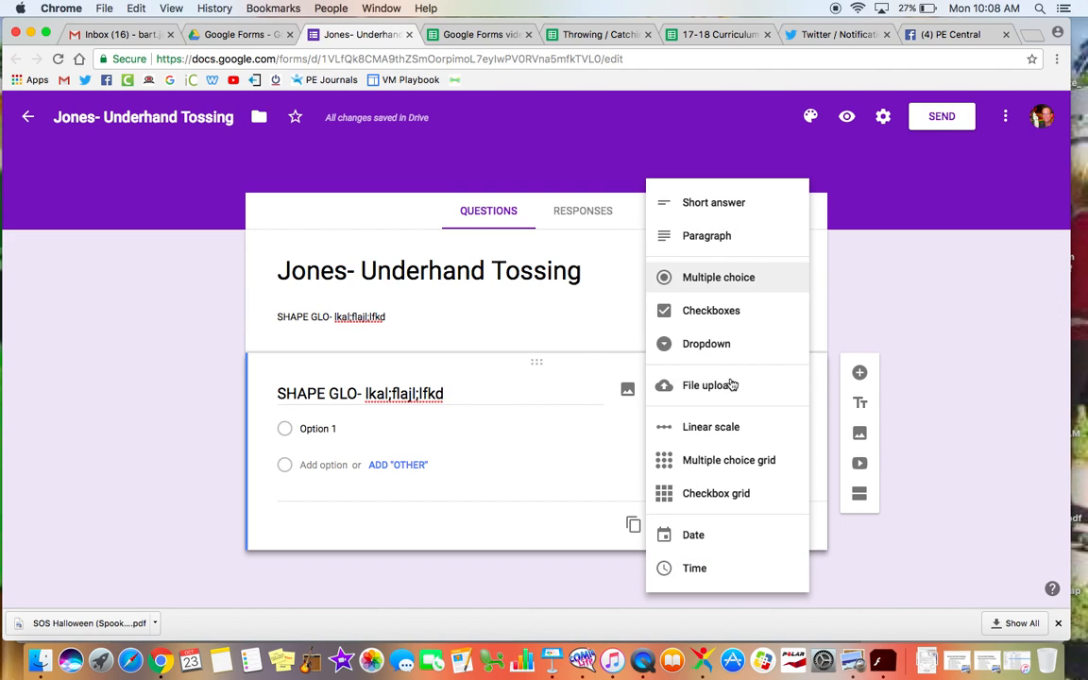
left_click(728, 462)
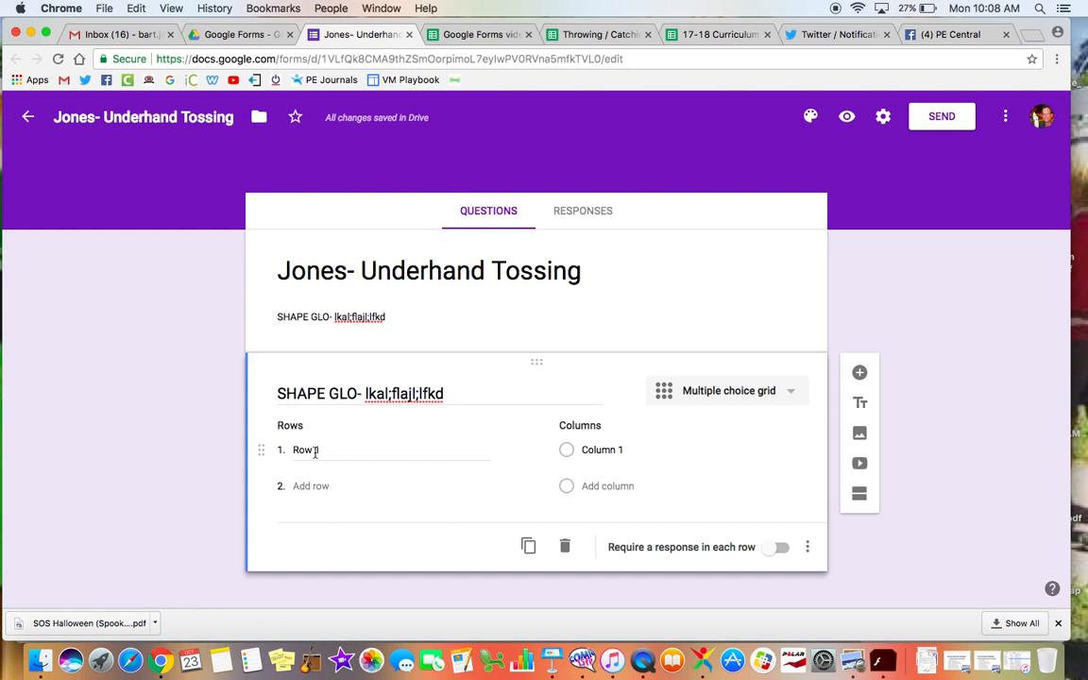
Step: Copy the class list from A2:A13 of the Google Forms video class spreadsheet and paste it as the grid question's rows
left_click(480, 35)
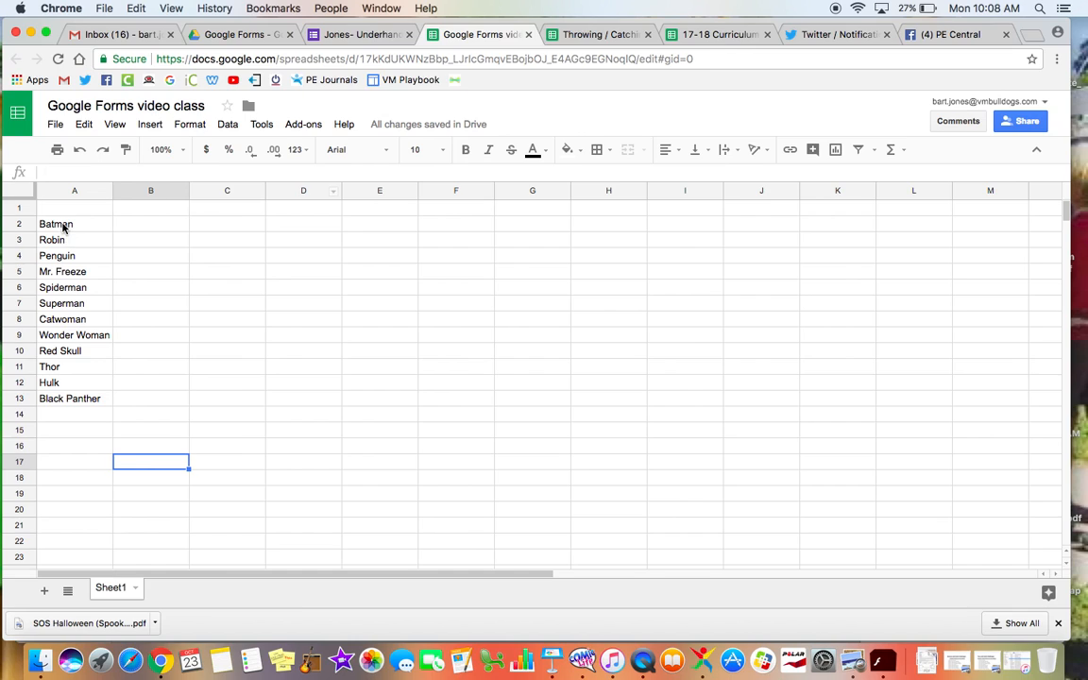
left_click_drag(63, 228, 80, 400)
key("ctrl+c")
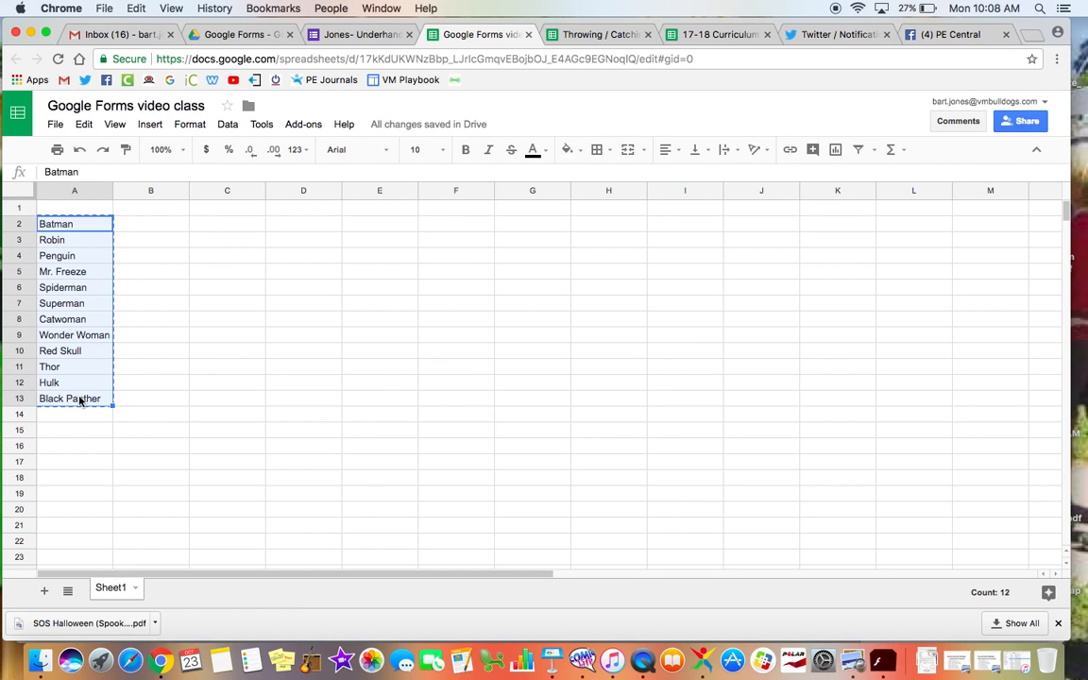
left_click(361, 35)
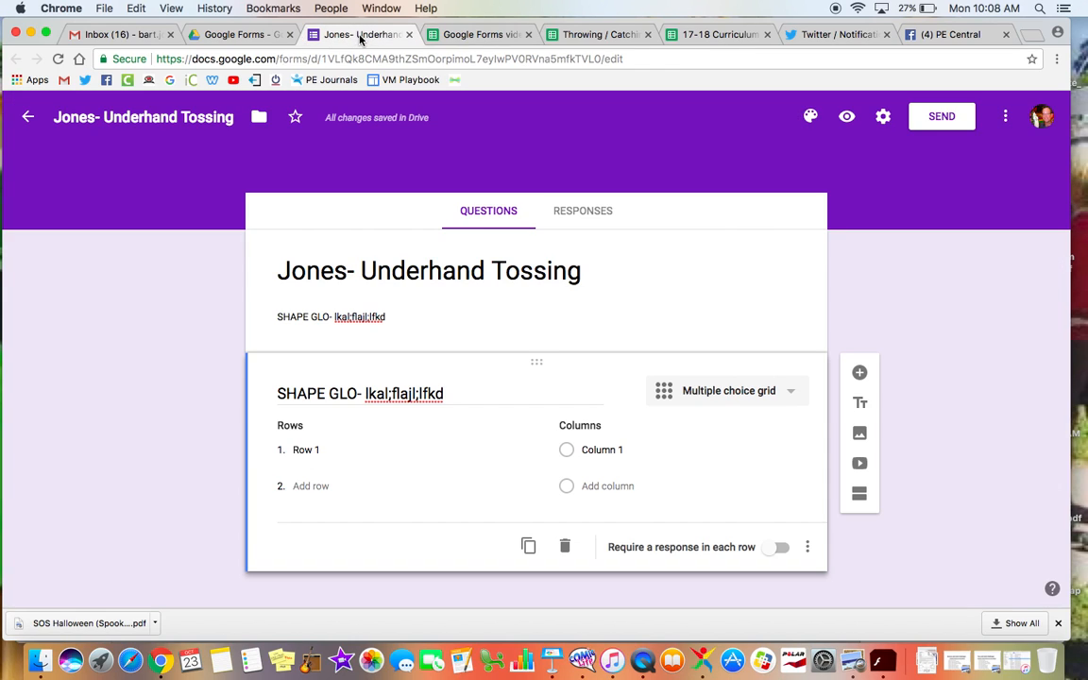
left_click(326, 452)
key("ctrl+v")
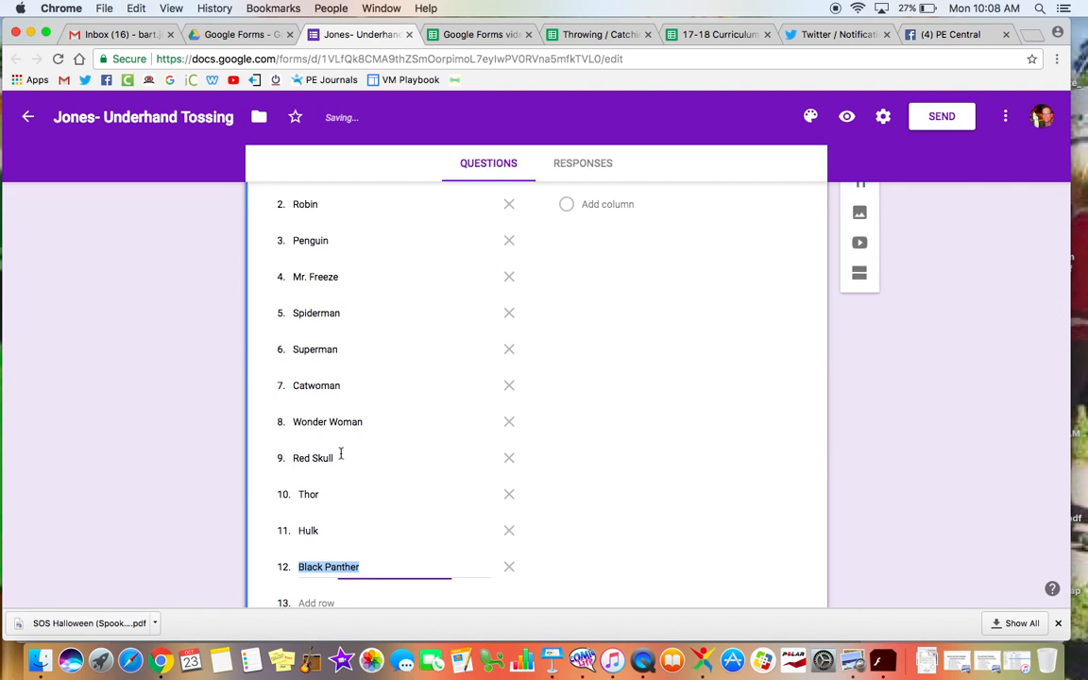
Step: Add four columns to the grid question, labelled "Ex-", "M-", "Ap-" and "Be-"
scroll(554, 414, "up", 5)
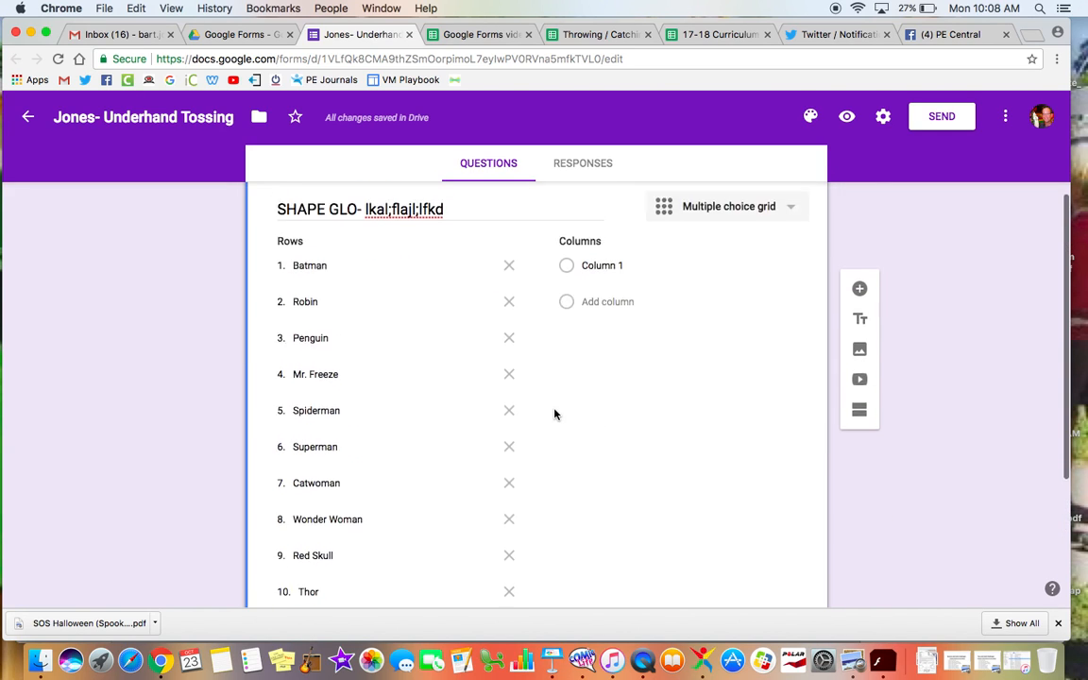
left_click(619, 397)
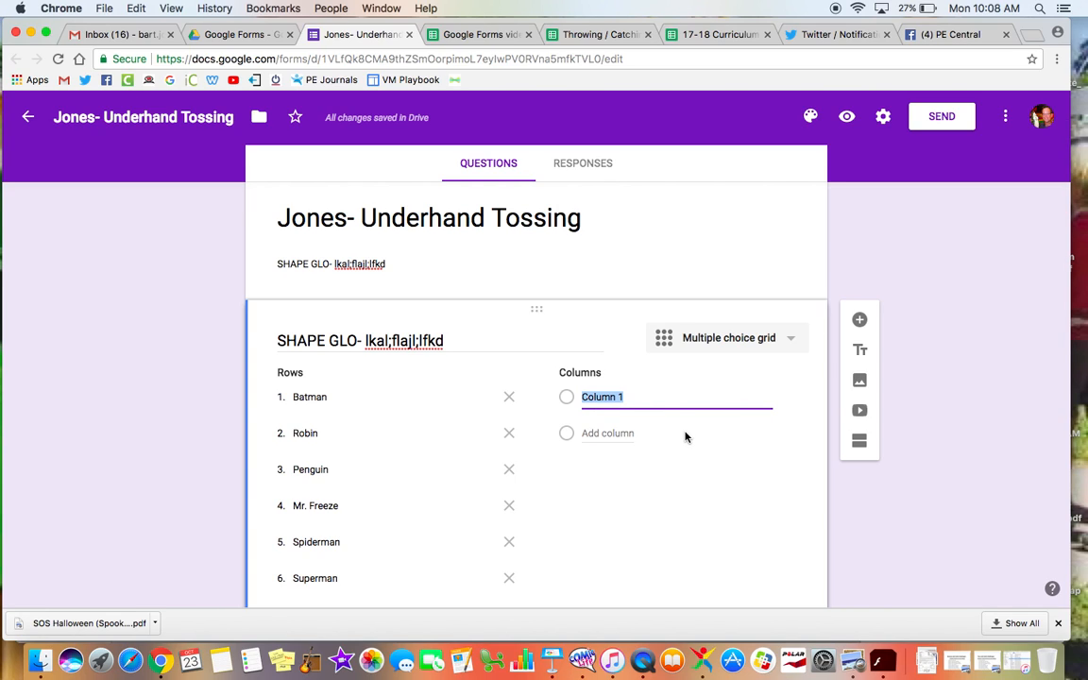
type("Ex-")
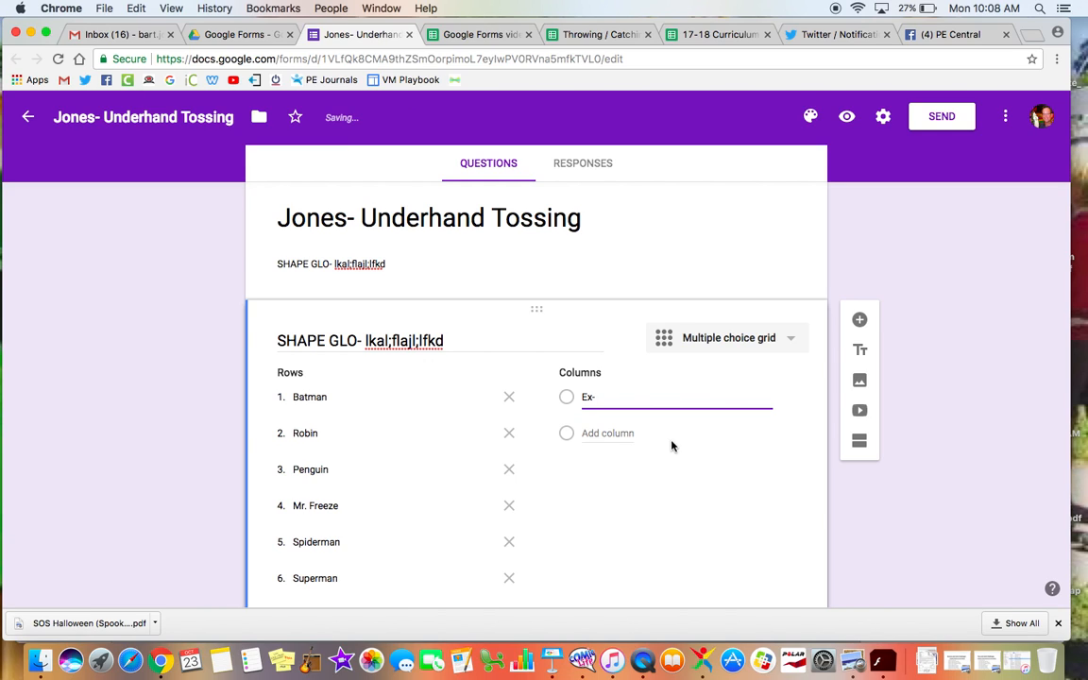
left_click(641, 435)
left_click(611, 435)
type("M-")
left_click(596, 469)
type("Ap-")
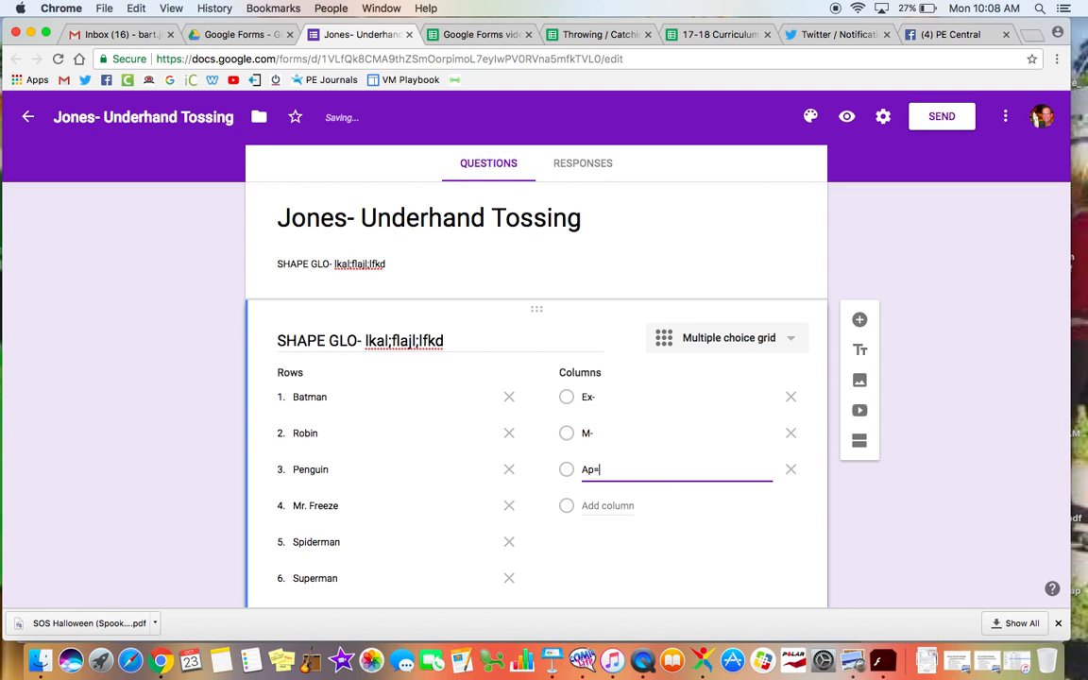
left_click(602, 505)
type("Be-")
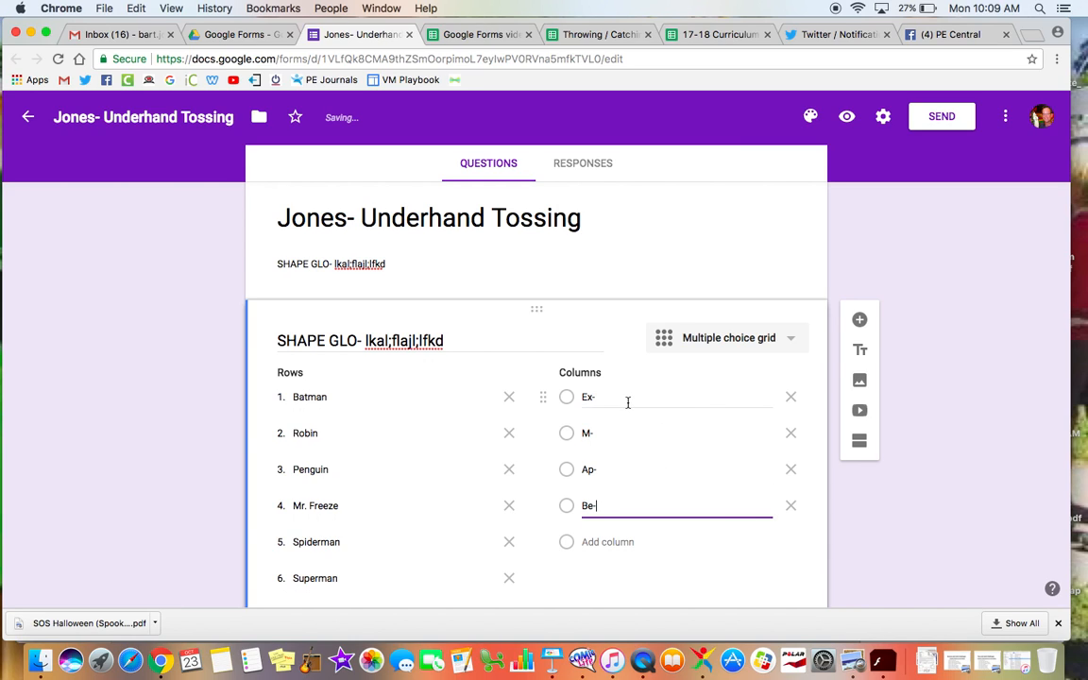
Step: Extend the column labels to "Ex- k;ladlkfja;fa", "M- akldf;aldf", "Ap- kajdf;kdj;f" and "Be- jadk;fdjkla;j"
left_click(629, 403)
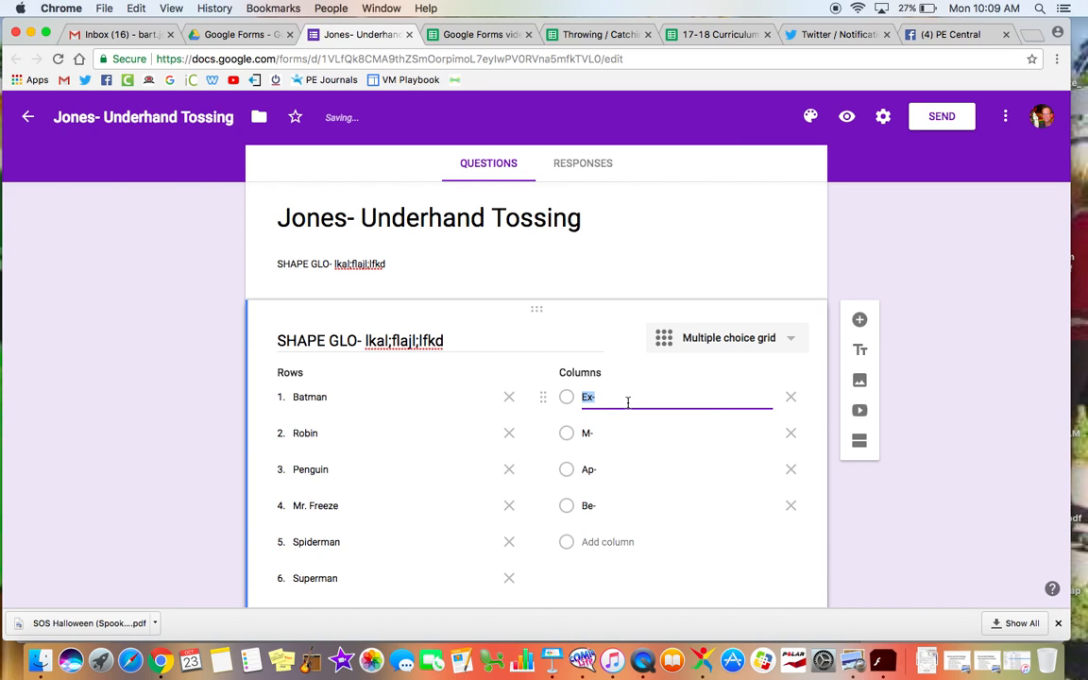
key("Right")
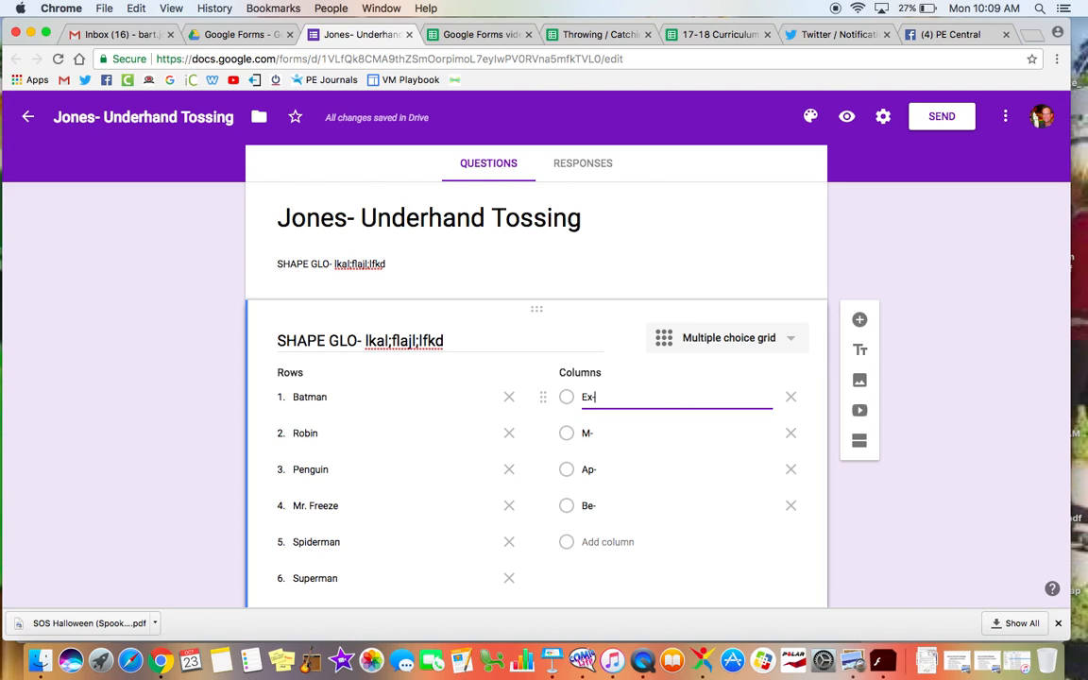
type("k;ladlkfja;fa")
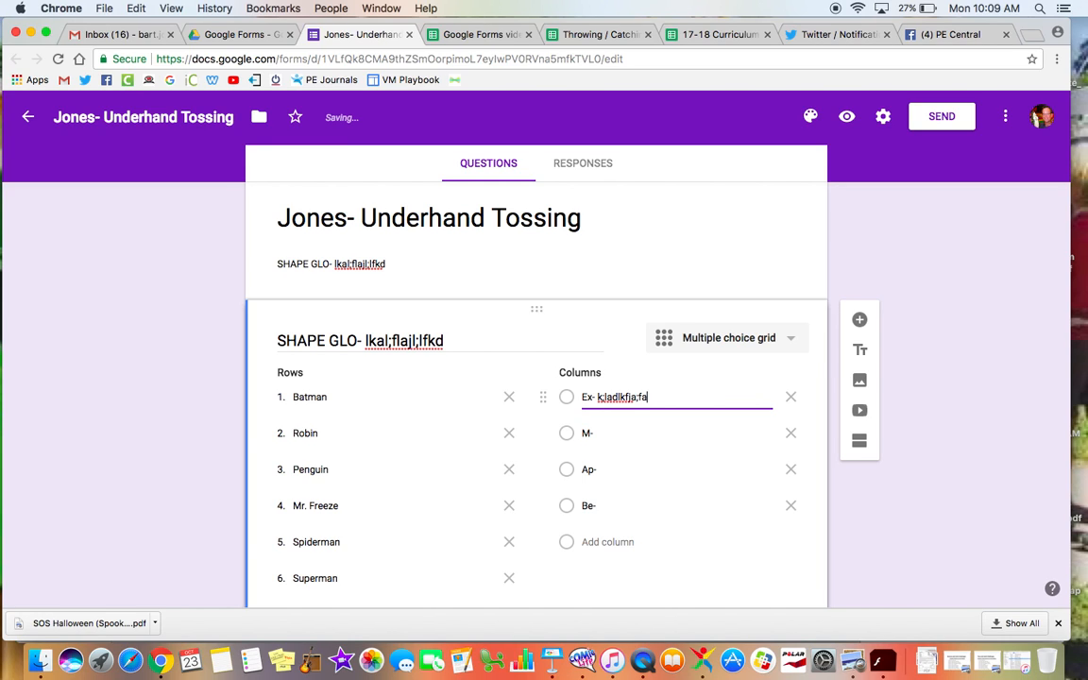
left_click(612, 432)
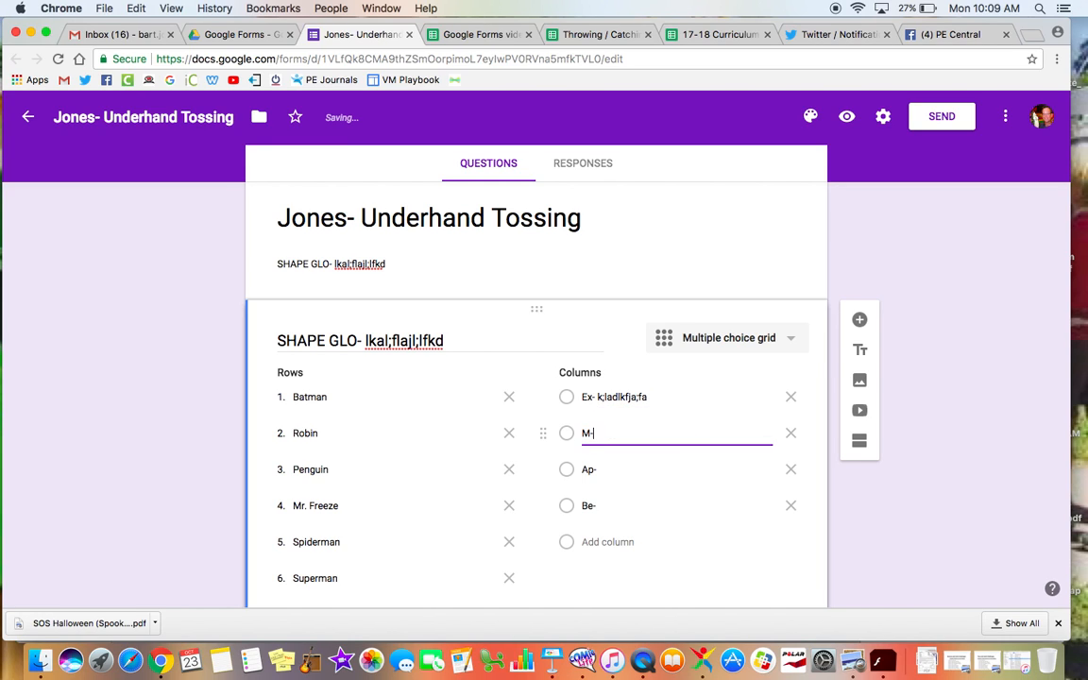
type("akldf;al")
left_click(613, 470)
left_click(612, 470)
type("kajdf;k")
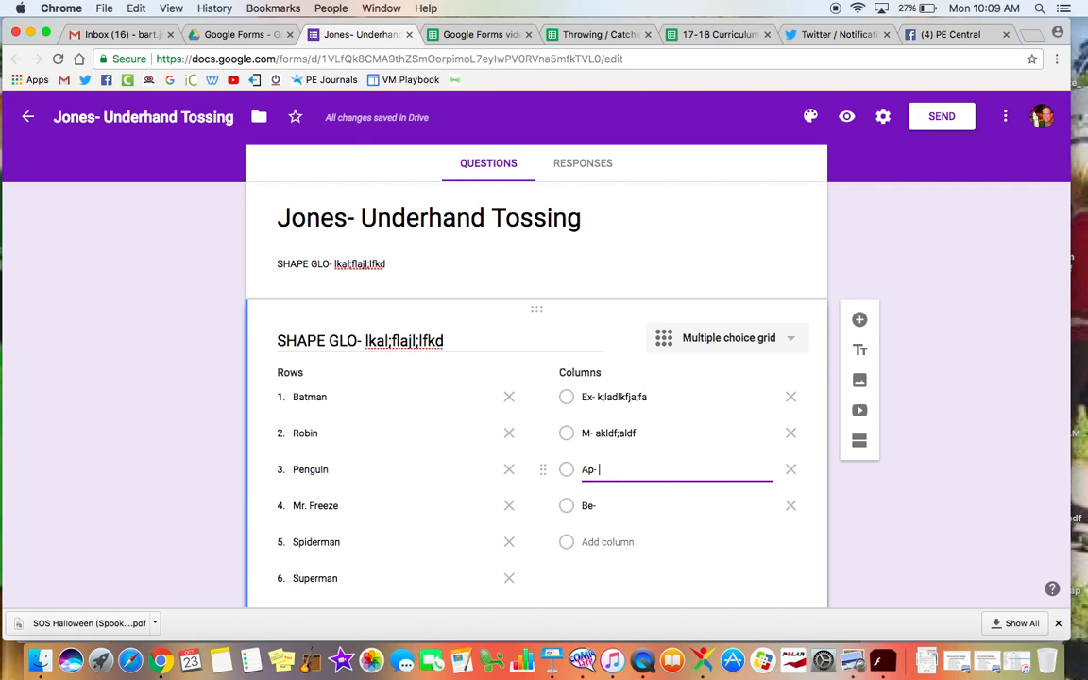
type("dj;f")
left_click(610, 507)
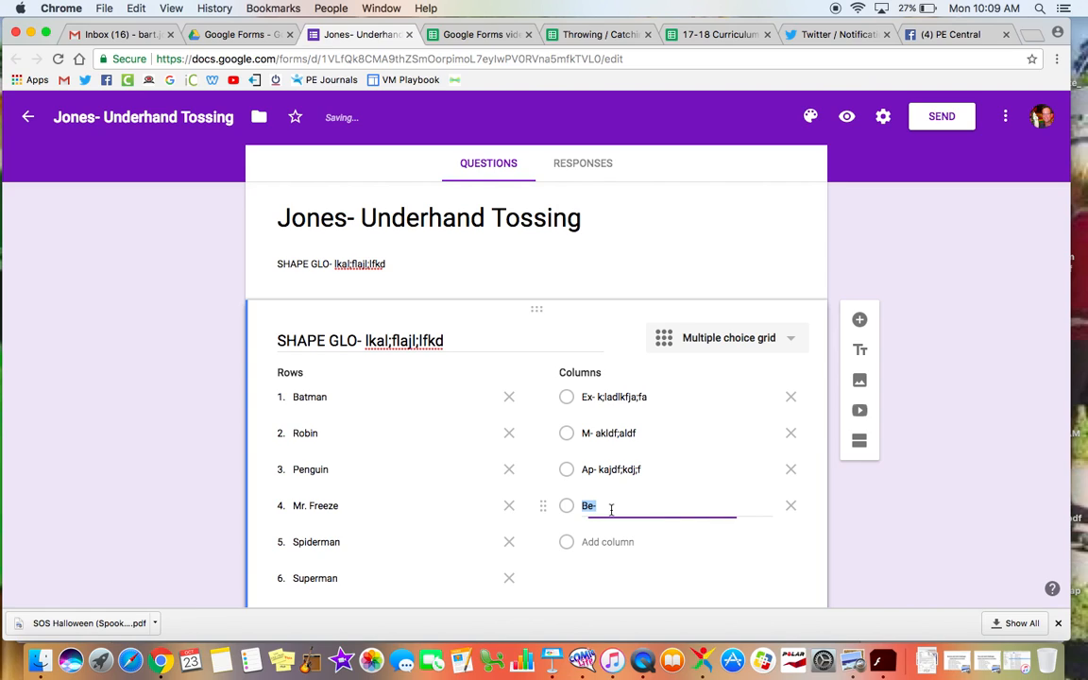
left_click(610, 508)
type("jadk;fdjkla;j")
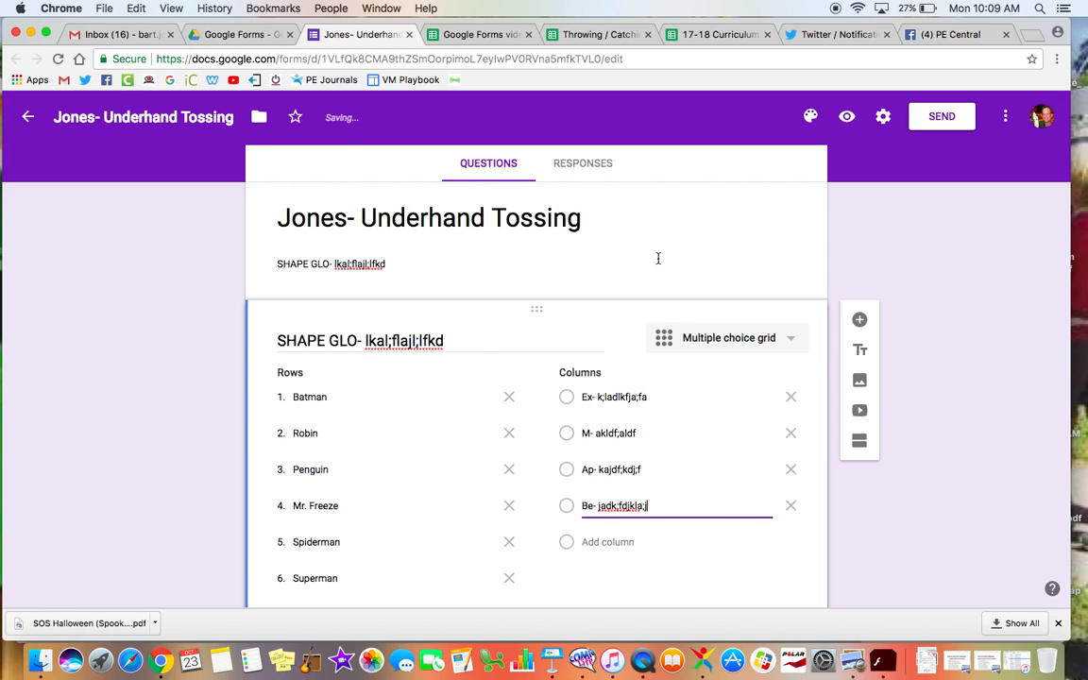
Step: Open the form's preview and look over the grid of class names and rating columns
left_click(847, 118)
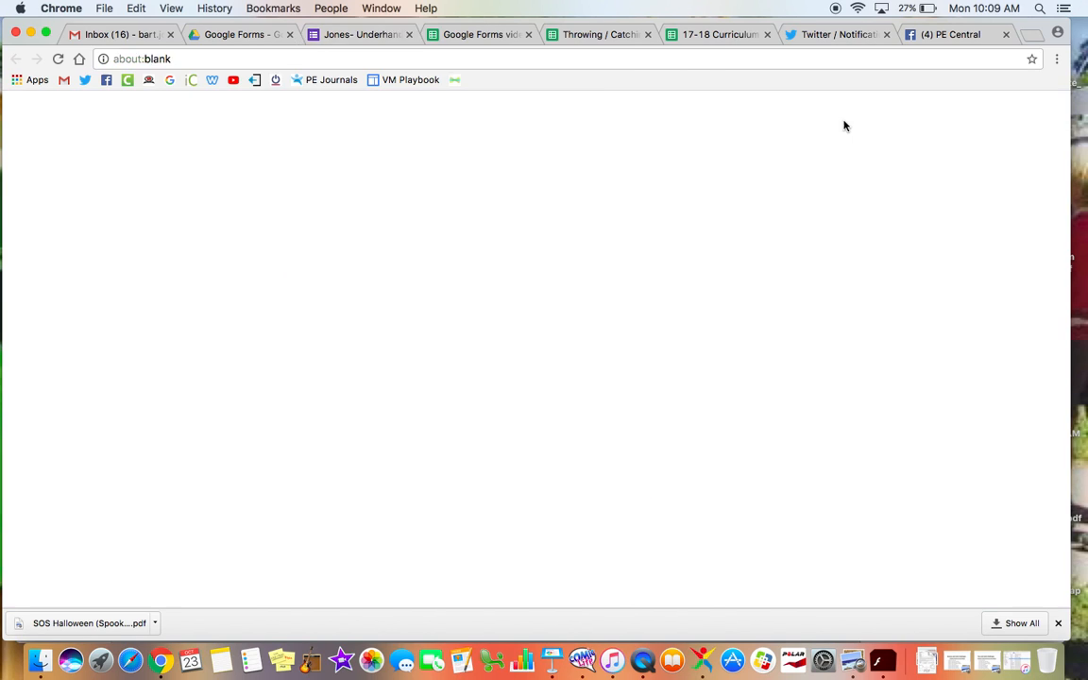
scroll(636, 322, "down", 3)
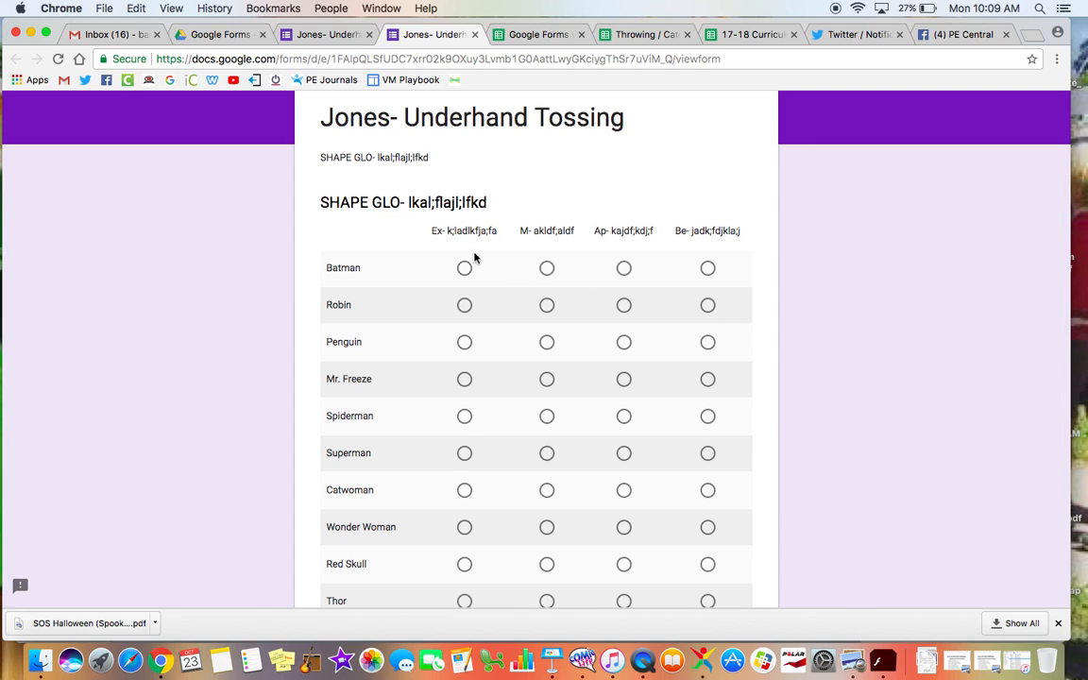
scroll(556, 369, "down", 2)
scroll(548, 369, "up", 1)
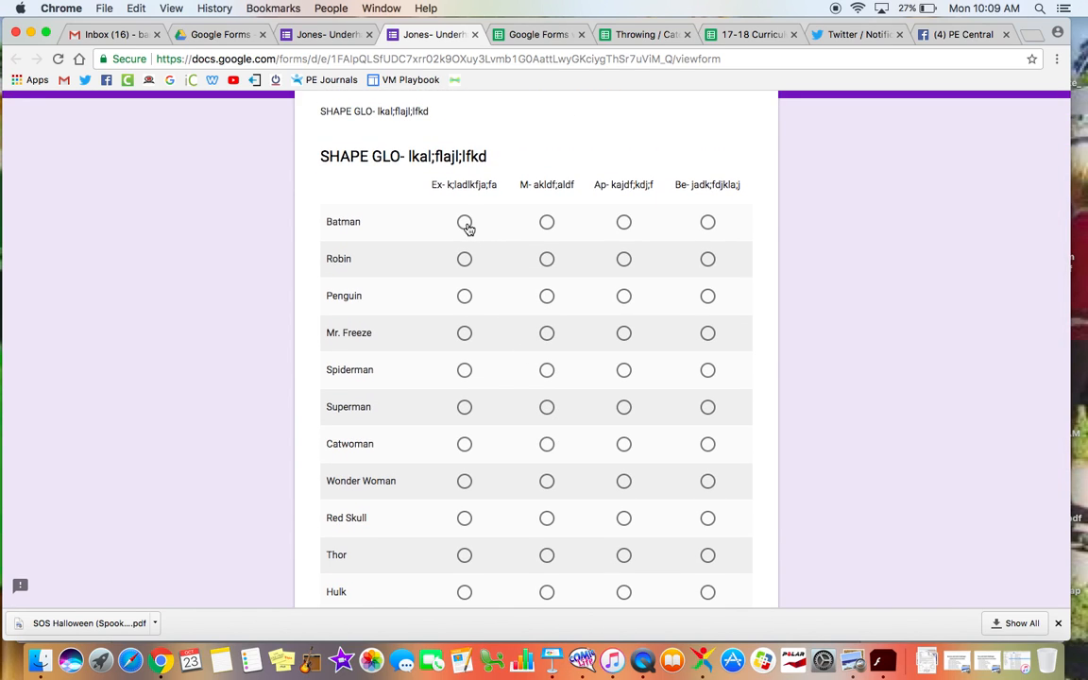
scroll(521, 301, "up", 2)
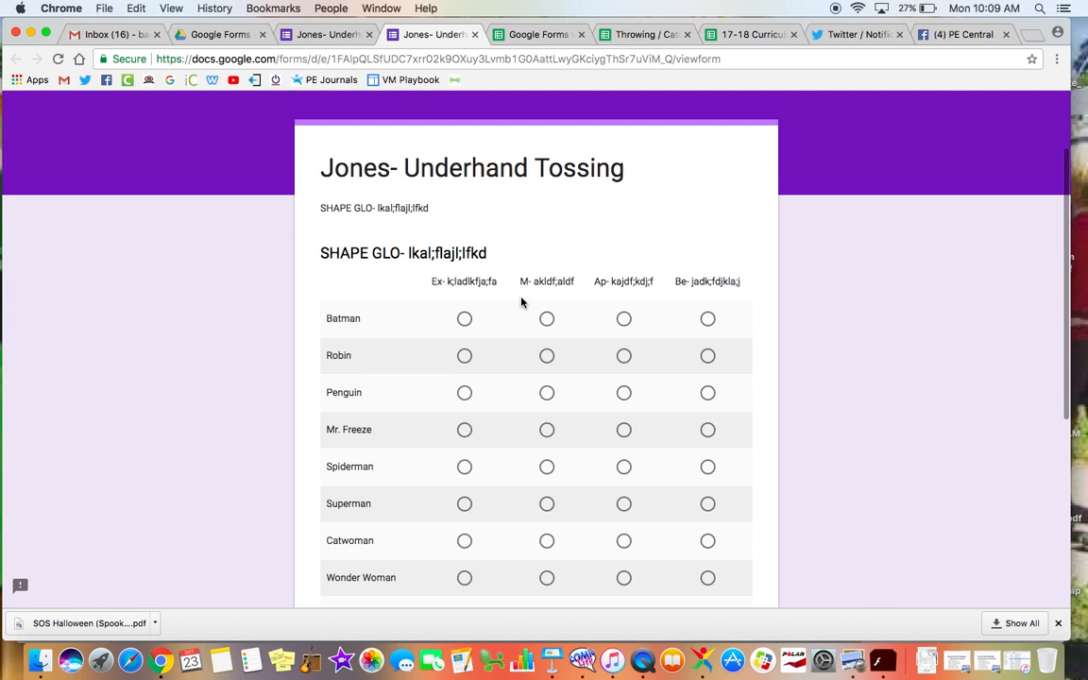
Step: Rate Robin, Mr. Freeze and Catwoman as M-, and Penguin, Spiderman and Superman as Ex- in the grid
scroll(521, 301, "down", 2)
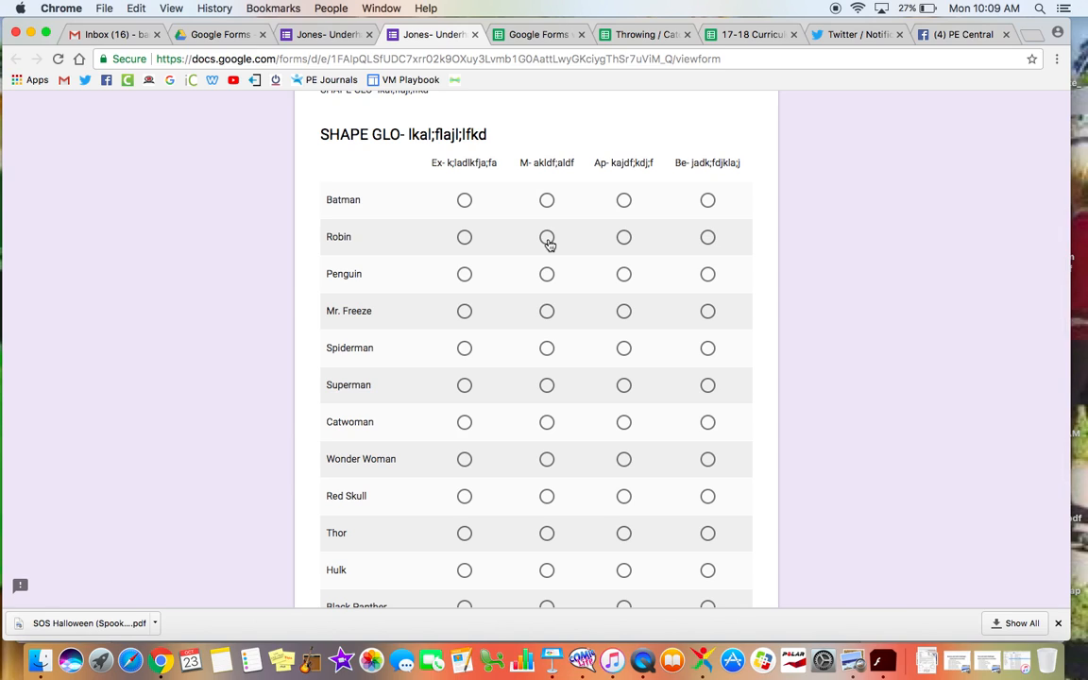
left_click(548, 242)
left_click(464, 276)
left_click(548, 313)
left_click(464, 349)
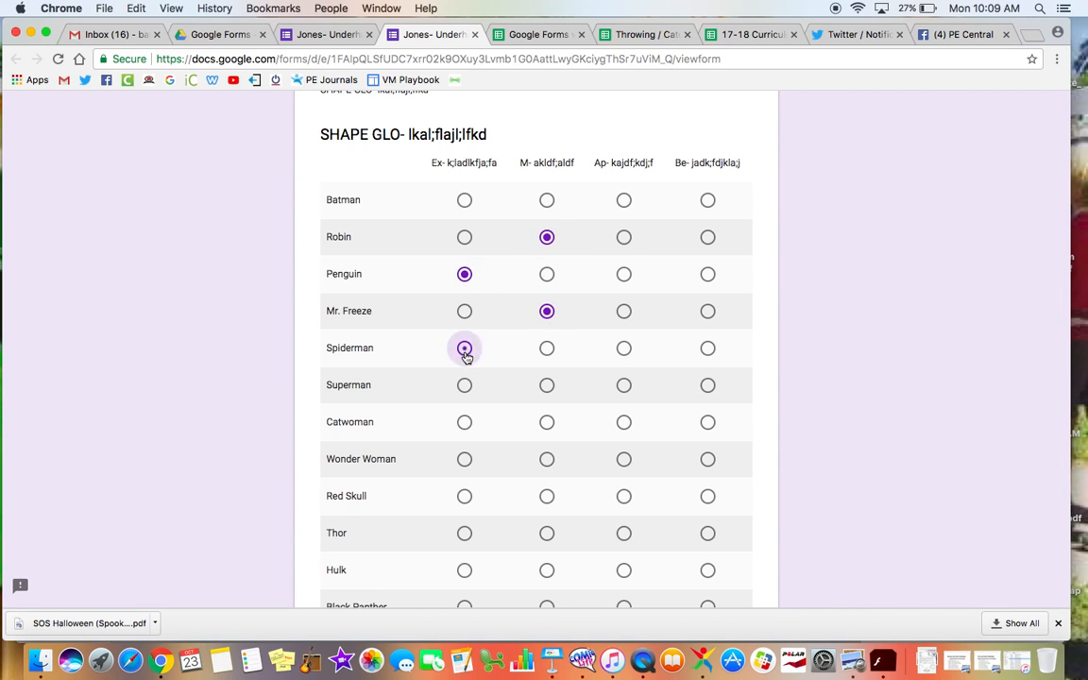
left_click(464, 386)
left_click(547, 423)
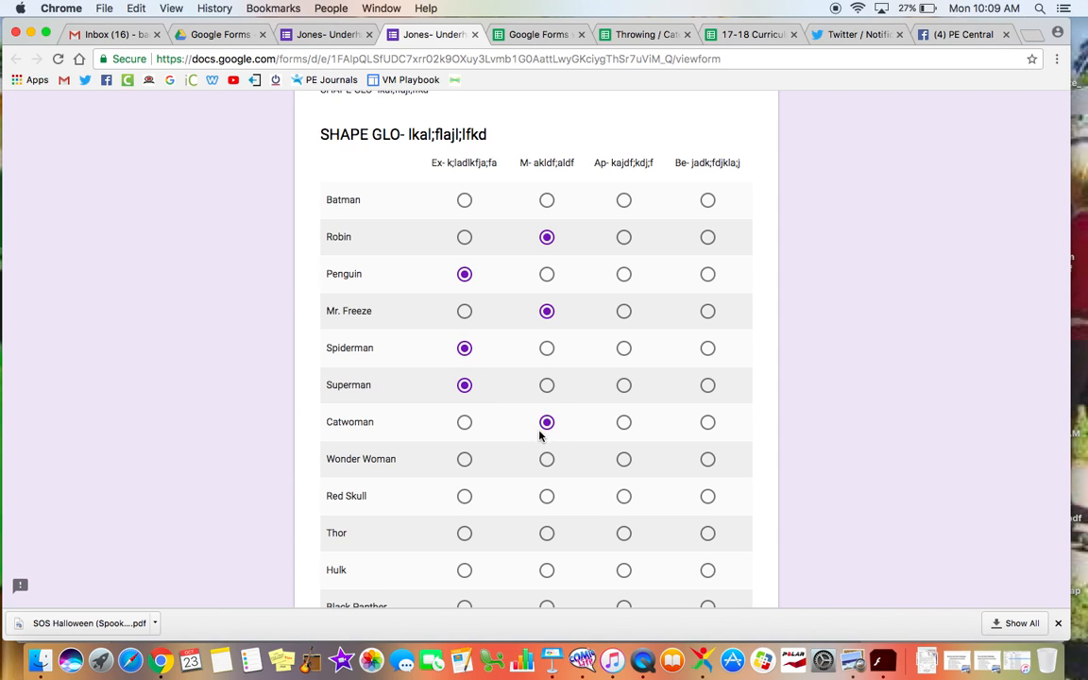
Step: Rate Wonder Woman, Red Skull and Black Panther as M-, Thor and Hulk as Ap-, and submit the form
left_click(547, 460)
left_click(547, 497)
left_click(623, 535)
left_click(708, 570)
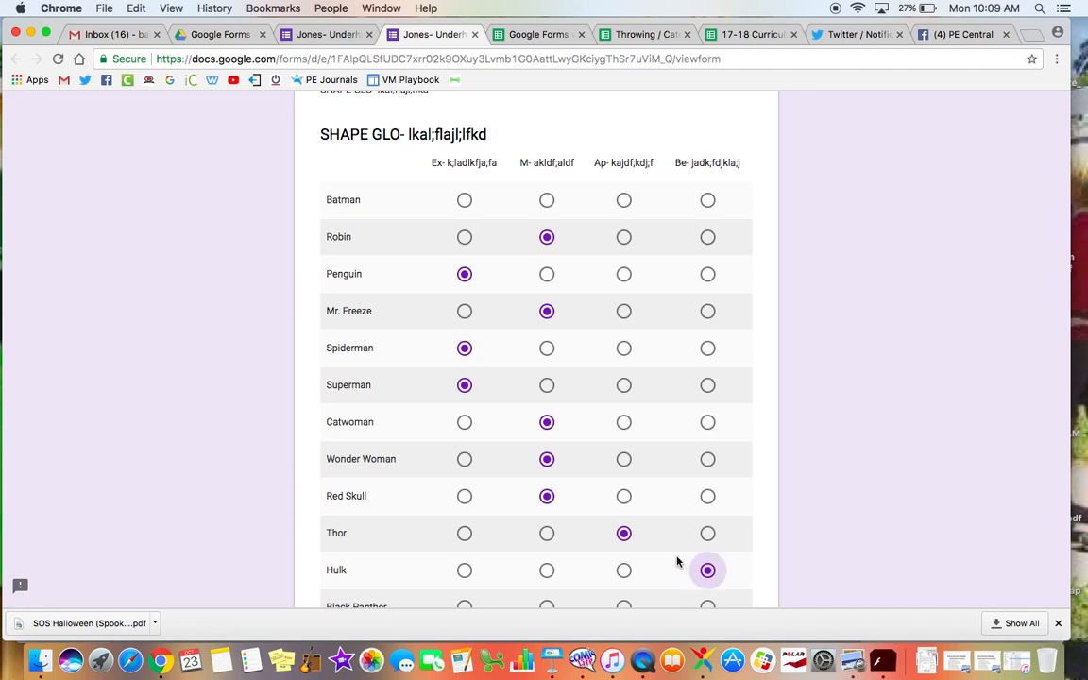
scroll(679, 562, "down", 4)
left_click(625, 405)
left_click(547, 441)
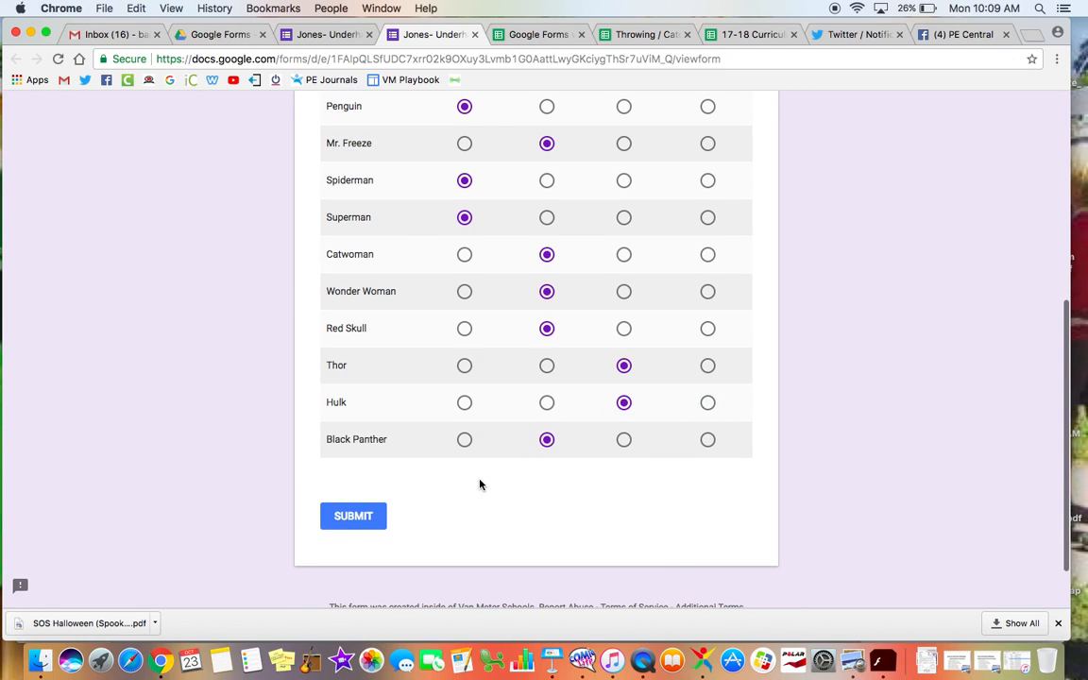
left_click(353, 516)
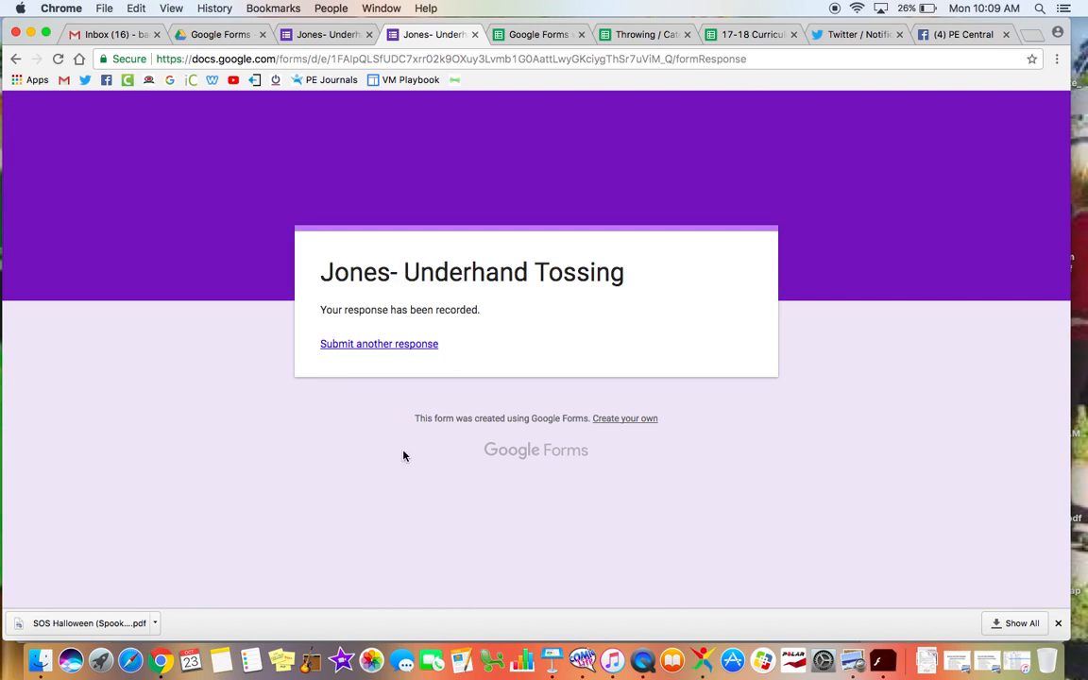
Step: Return to the form editor and review the submitted ratings in the summary chart and the individual response
left_click(324, 34)
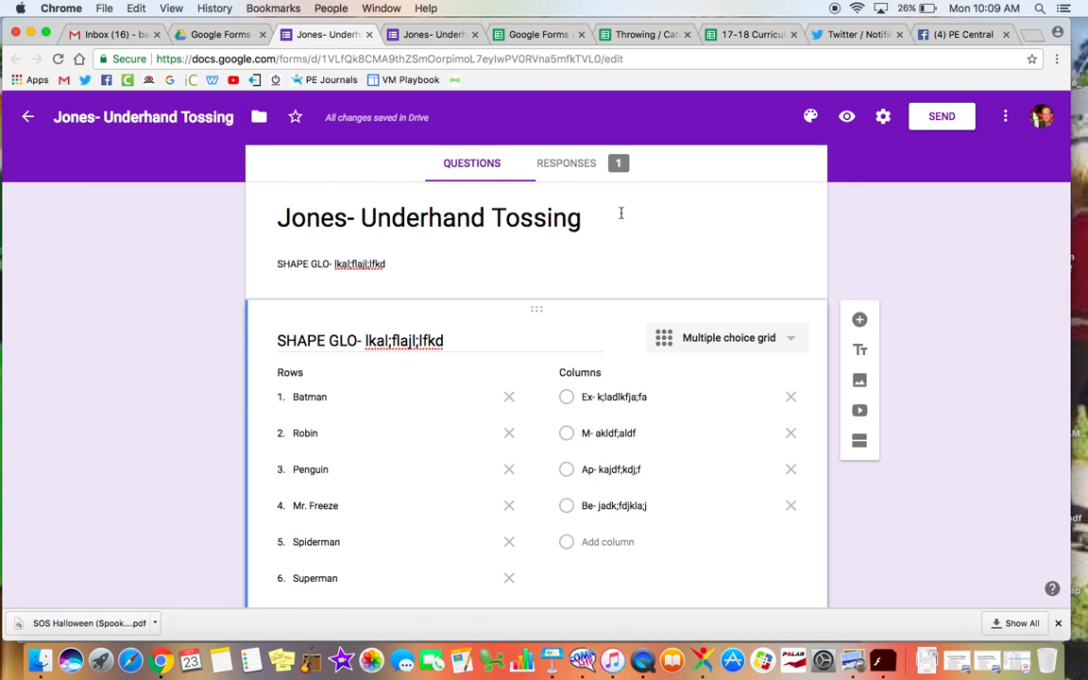
left_click(567, 163)
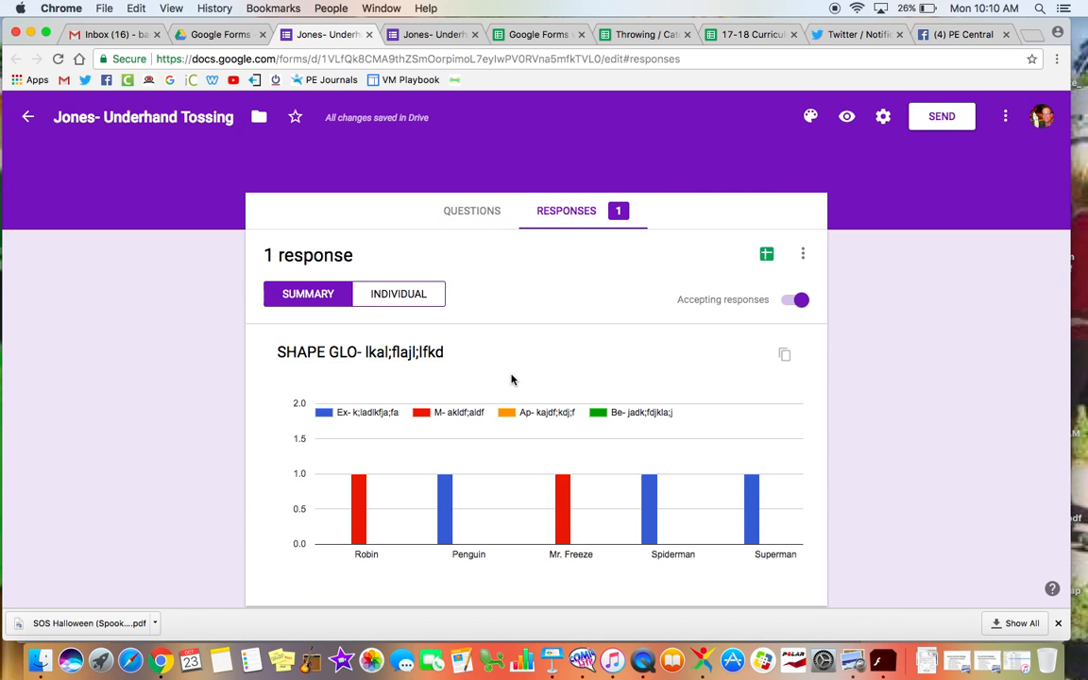
scroll(542, 329, "down", 1)
left_click(382, 248)
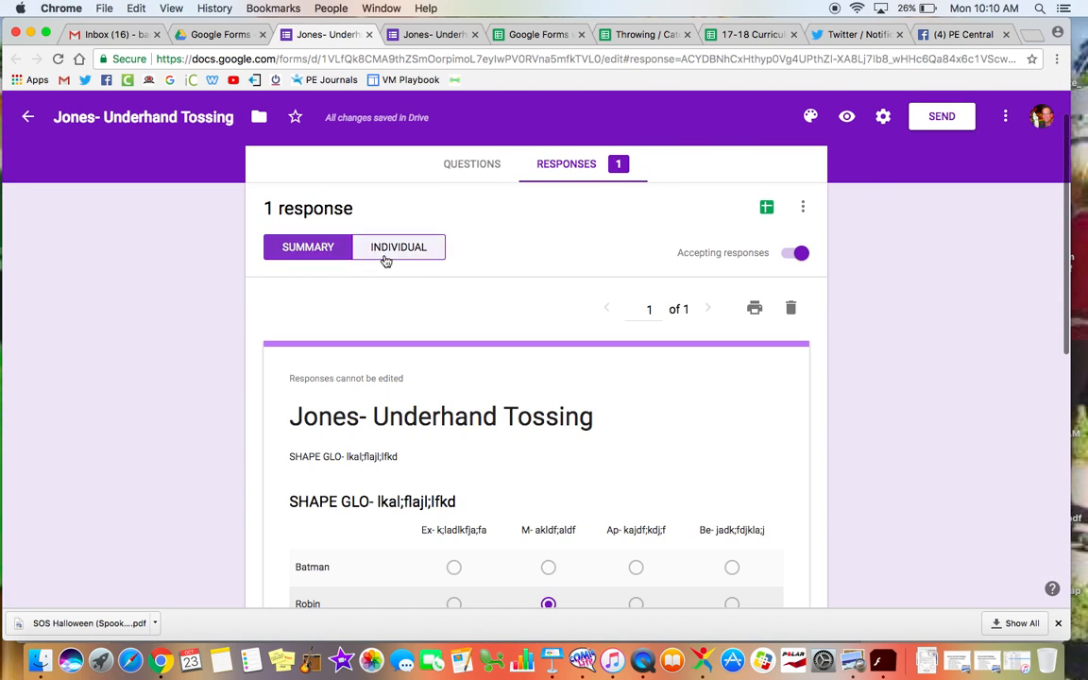
scroll(551, 419, "down", 5)
scroll(551, 419, "up", 5)
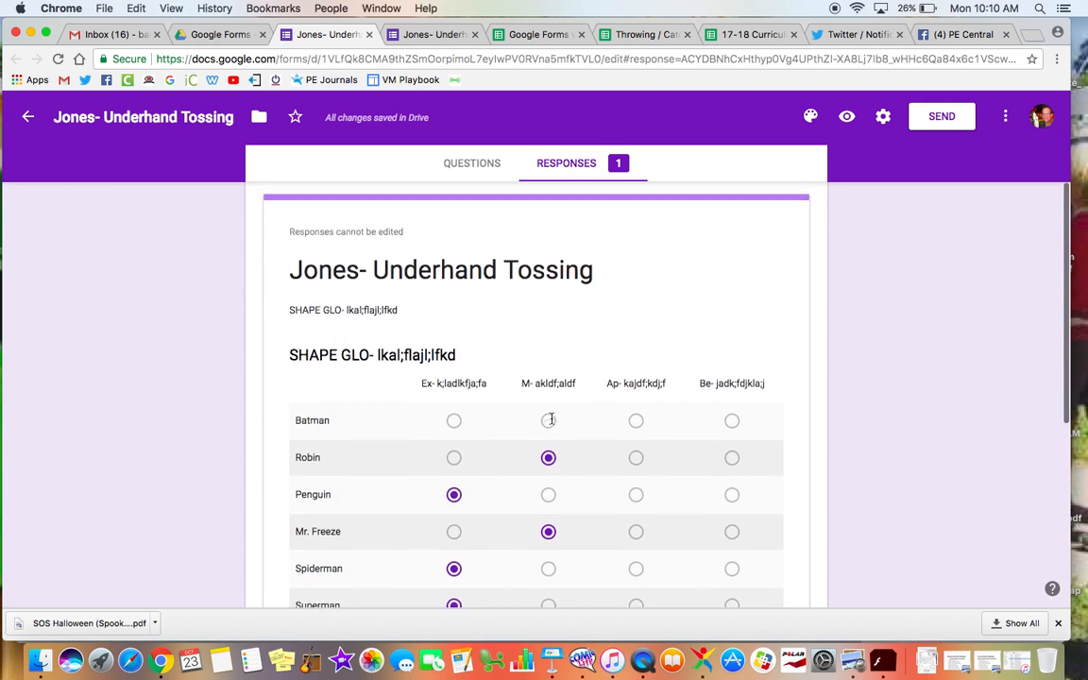
scroll(550, 418, "up", 1)
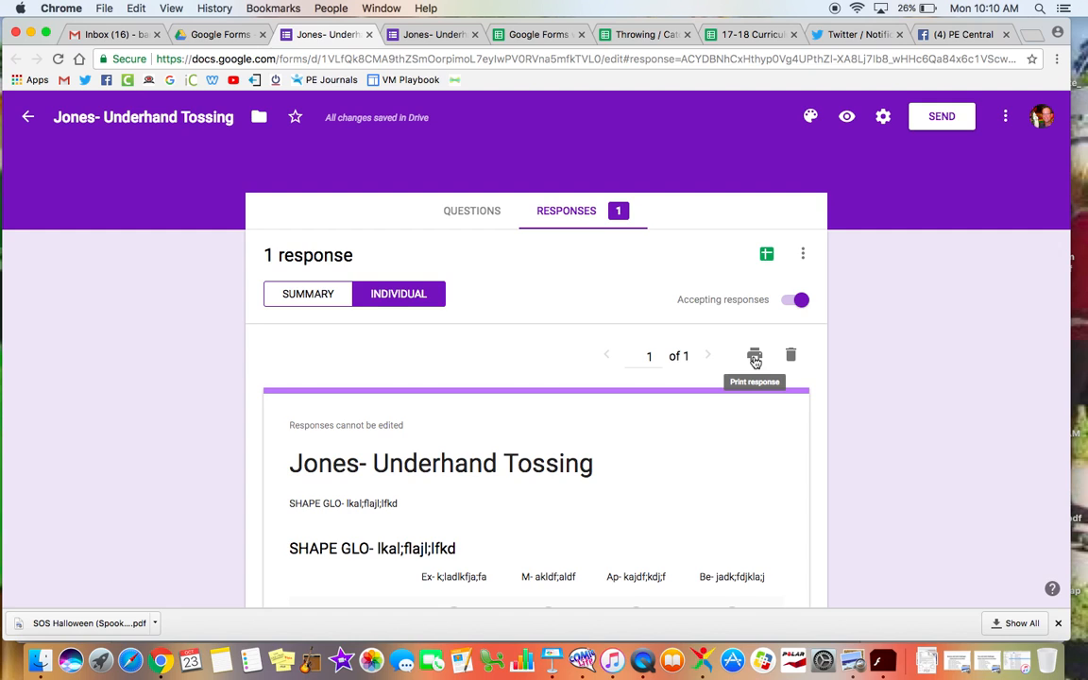
scroll(715, 491, "down", 5)
scroll(716, 491, "up", 5)
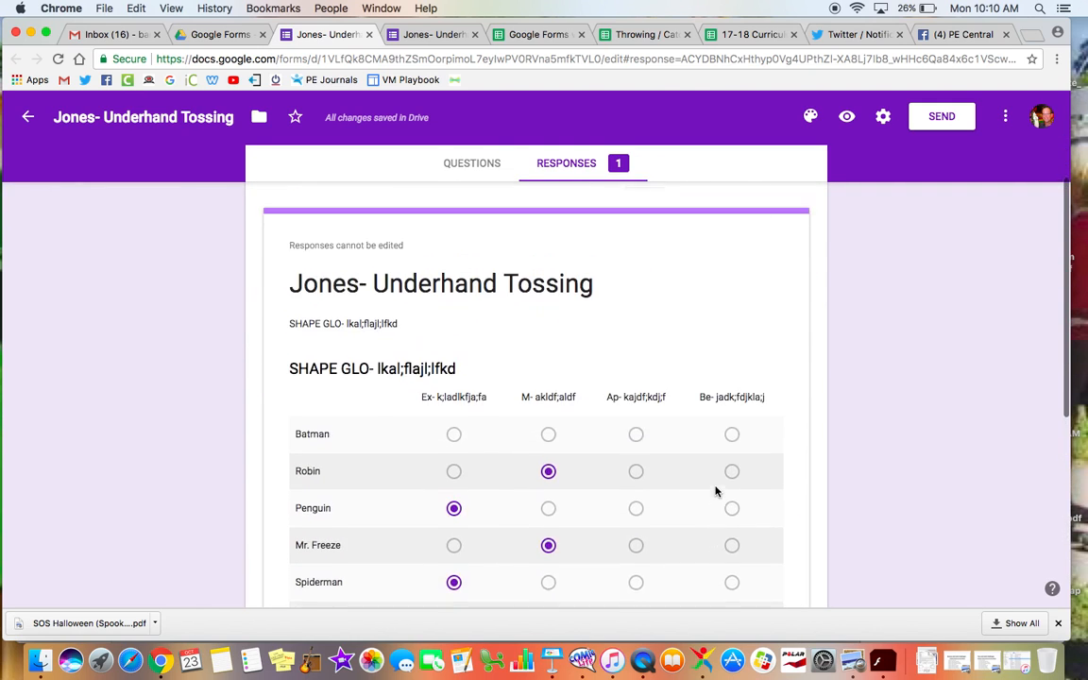
scroll(715, 491, "up", 1)
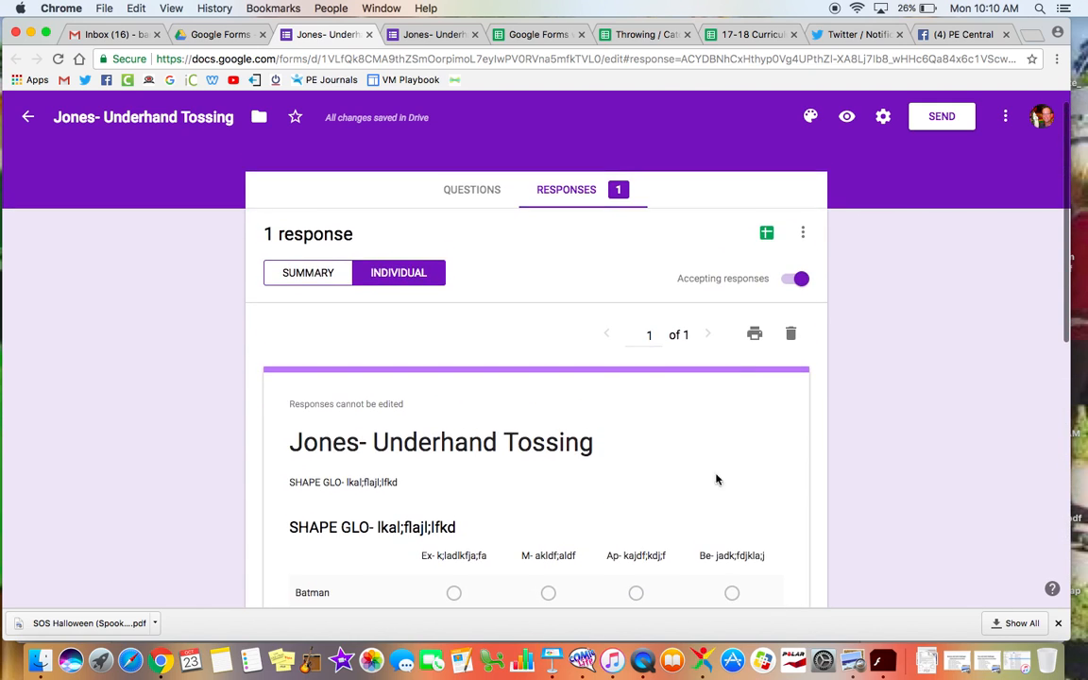
Step: Send the form's responses to a new spreadsheet under the suggested name and look over its rating columns
left_click(766, 233)
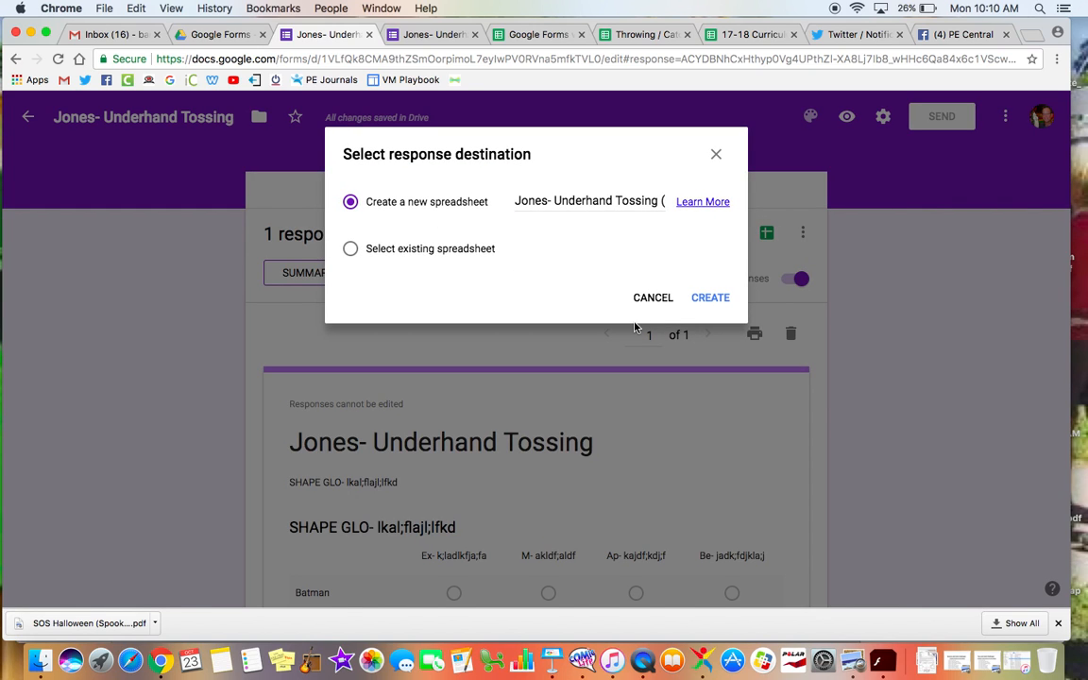
left_click(710, 298)
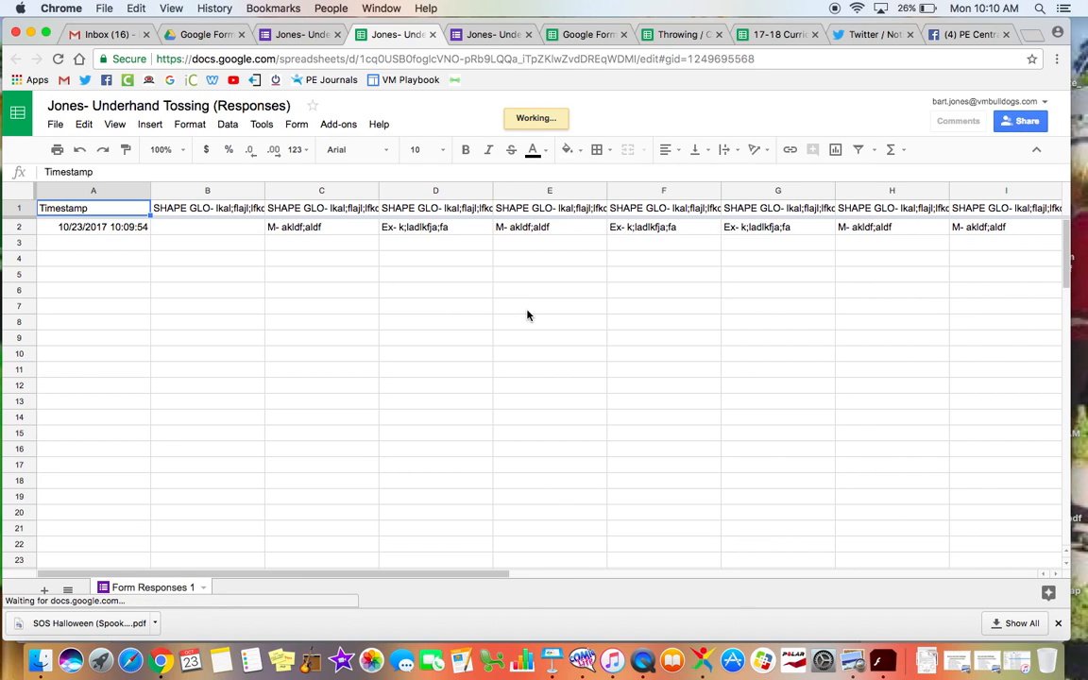
scroll(529, 314, "right", 10)
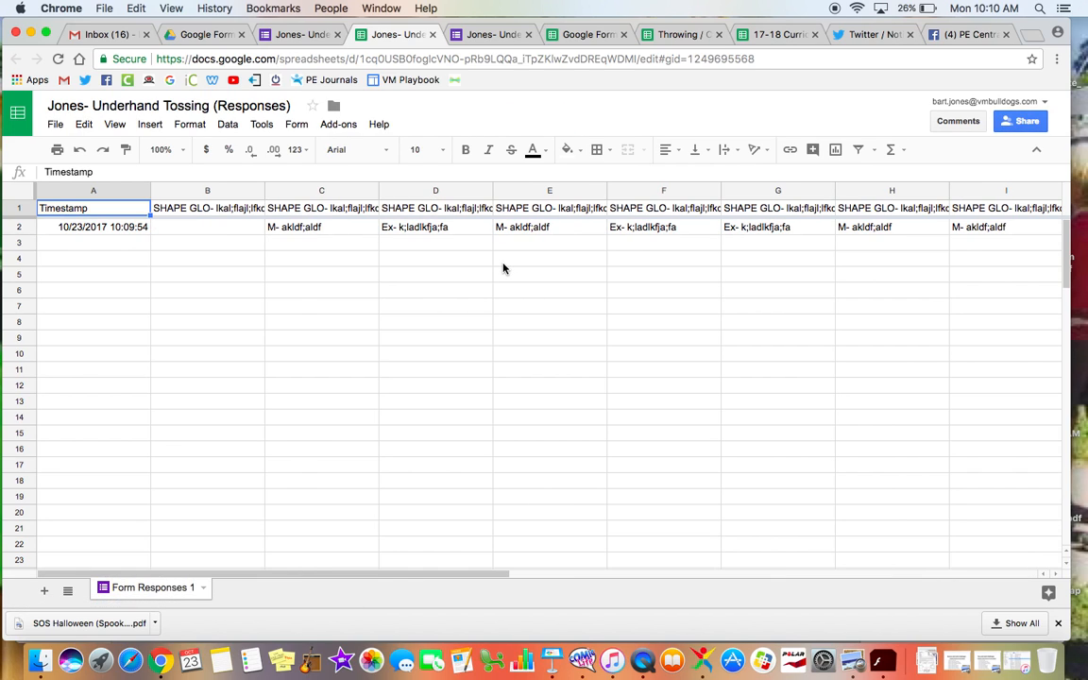
Step: Go back to the form editor and look over the completed grid of the individual response
left_click(293, 37)
scroll(509, 503, "down", 10)
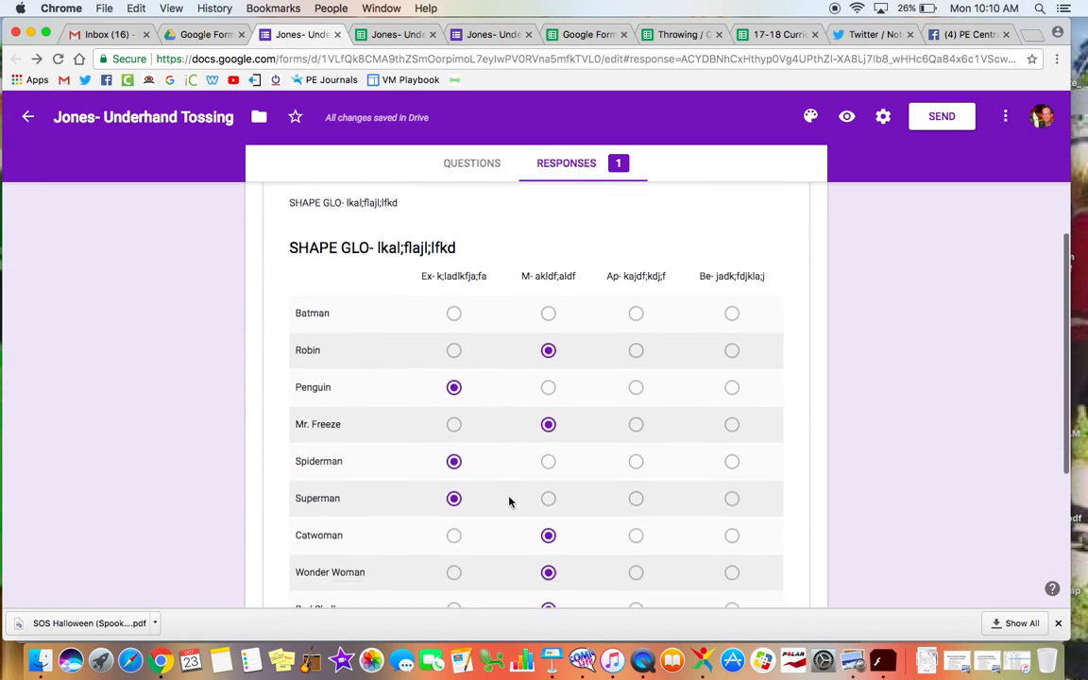
scroll(508, 503, "up", 5)
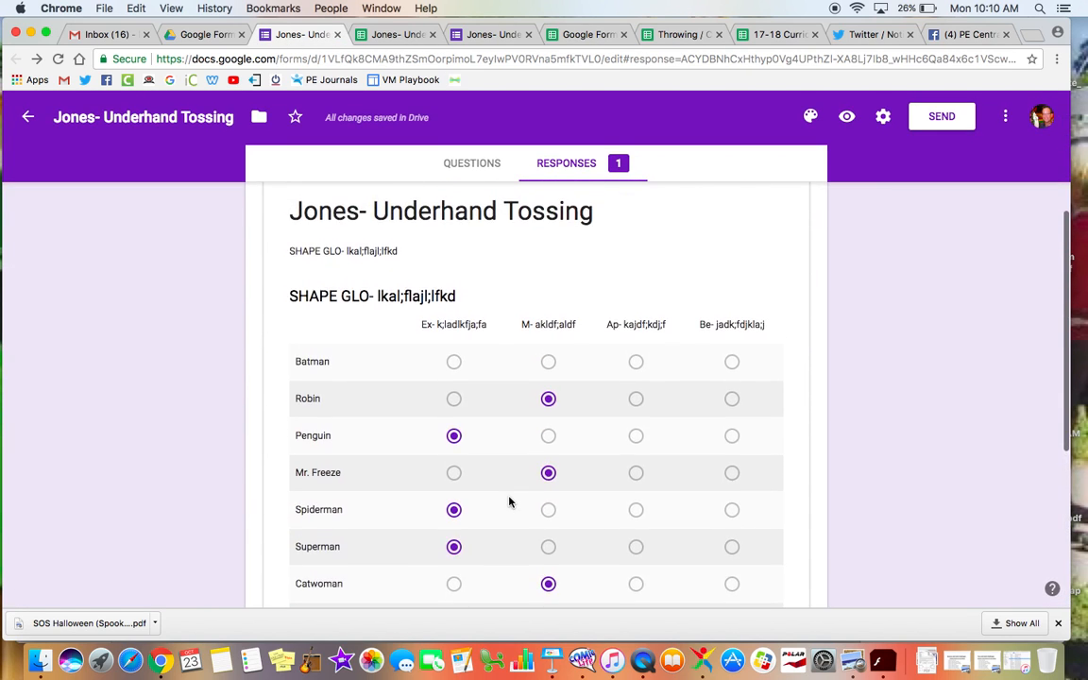
scroll(509, 503, "down", 5)
scroll(509, 501, "up", 10)
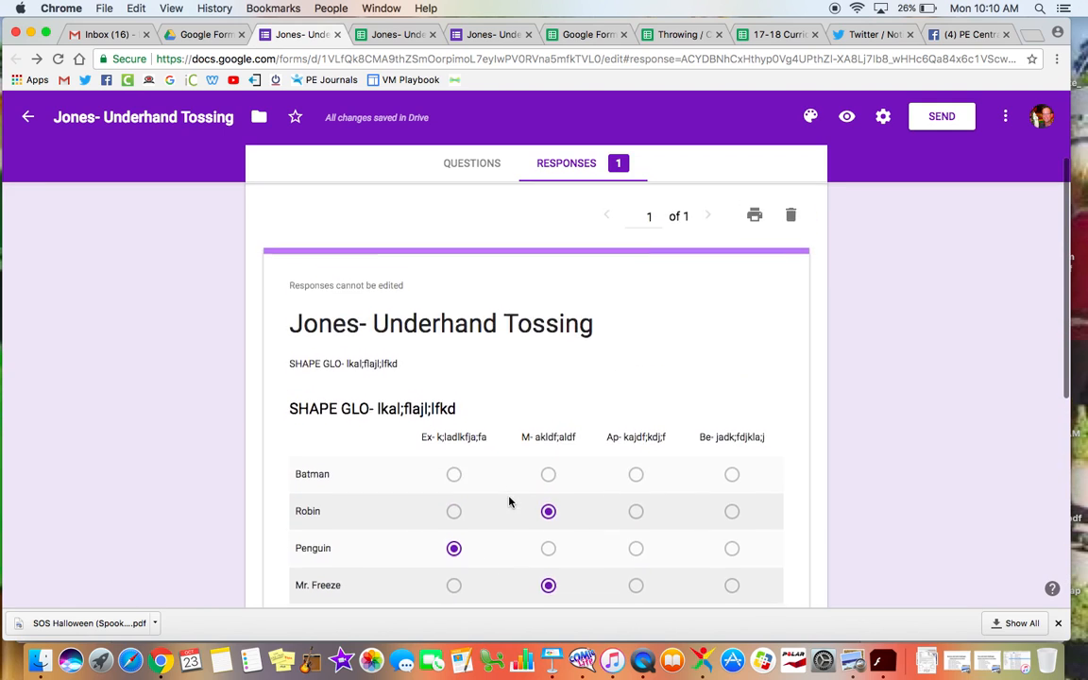
scroll(508, 502, "down", 1)
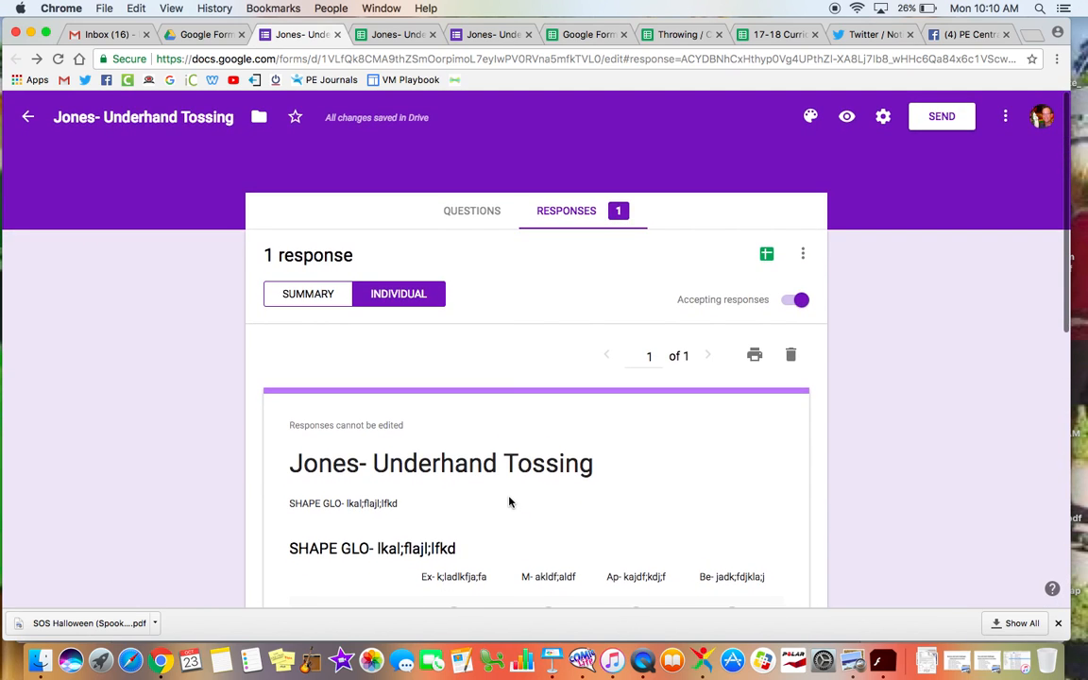
Step: Turn off the restriction to Van Meter Schools users in the form's general settings and save
left_click(474, 220)
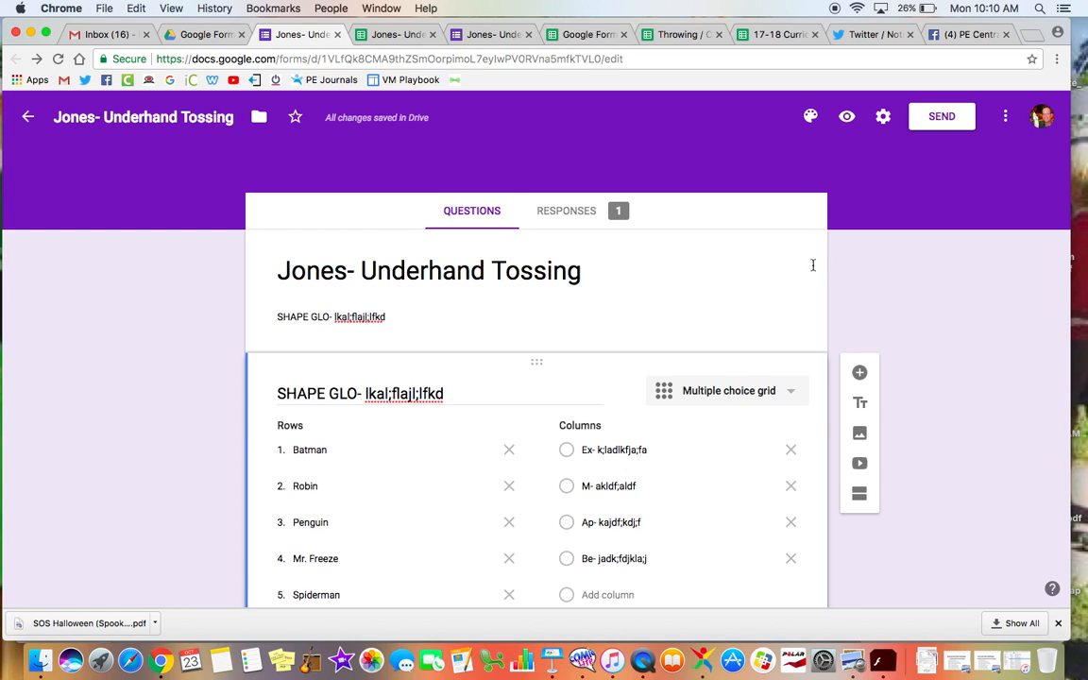
left_click(883, 118)
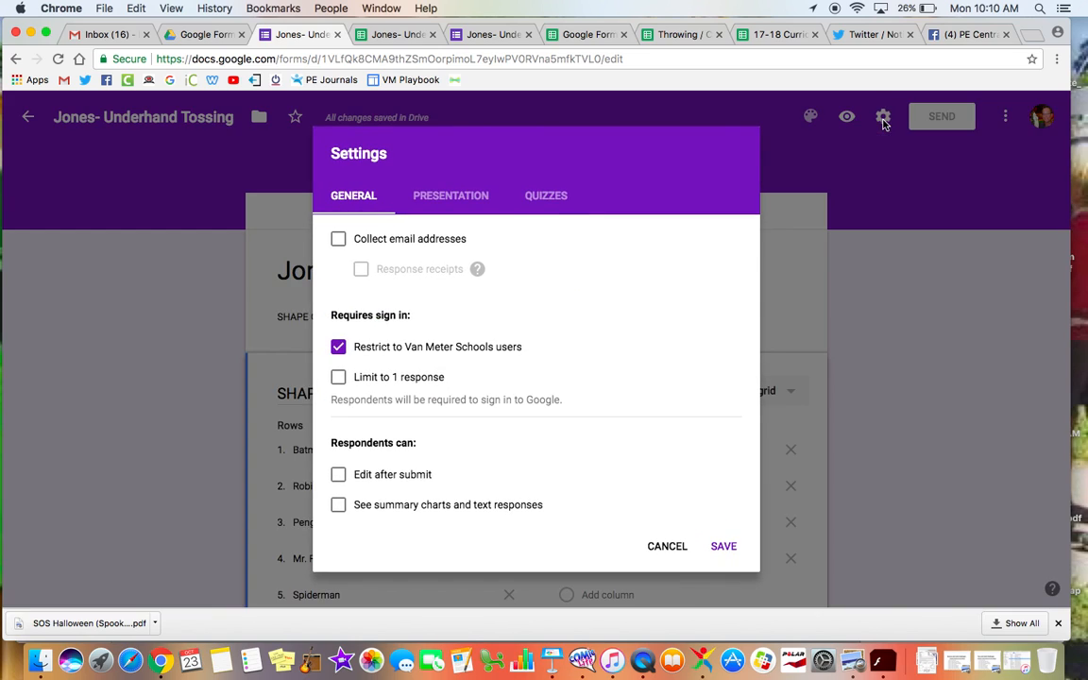
left_click(338, 348)
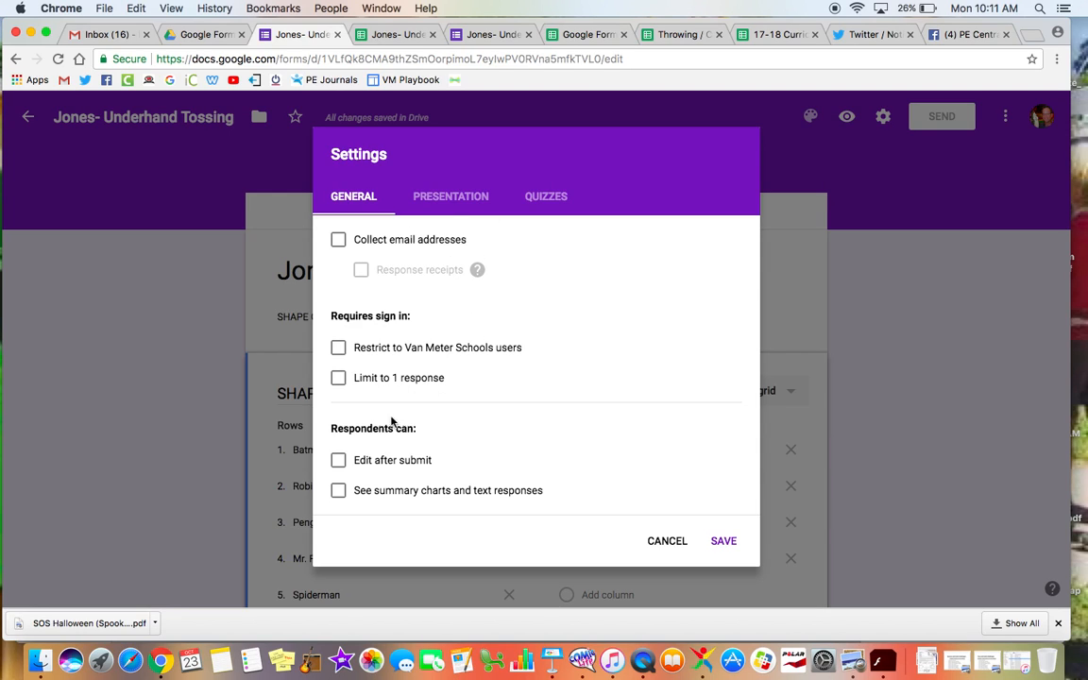
left_click(723, 540)
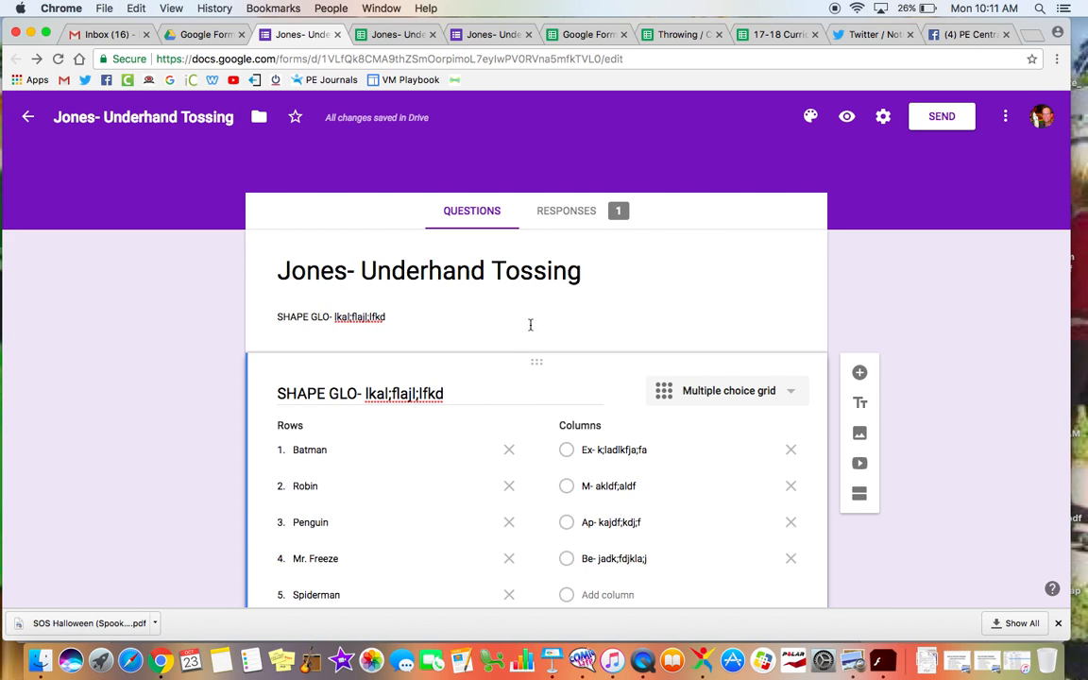
Step: Switch to Google Drive and make a copy of the Underhand Tossing form in the Google Forms folder
scroll(525, 356, "down", 4)
scroll(524, 354, "up", 4)
left_click(203, 34)
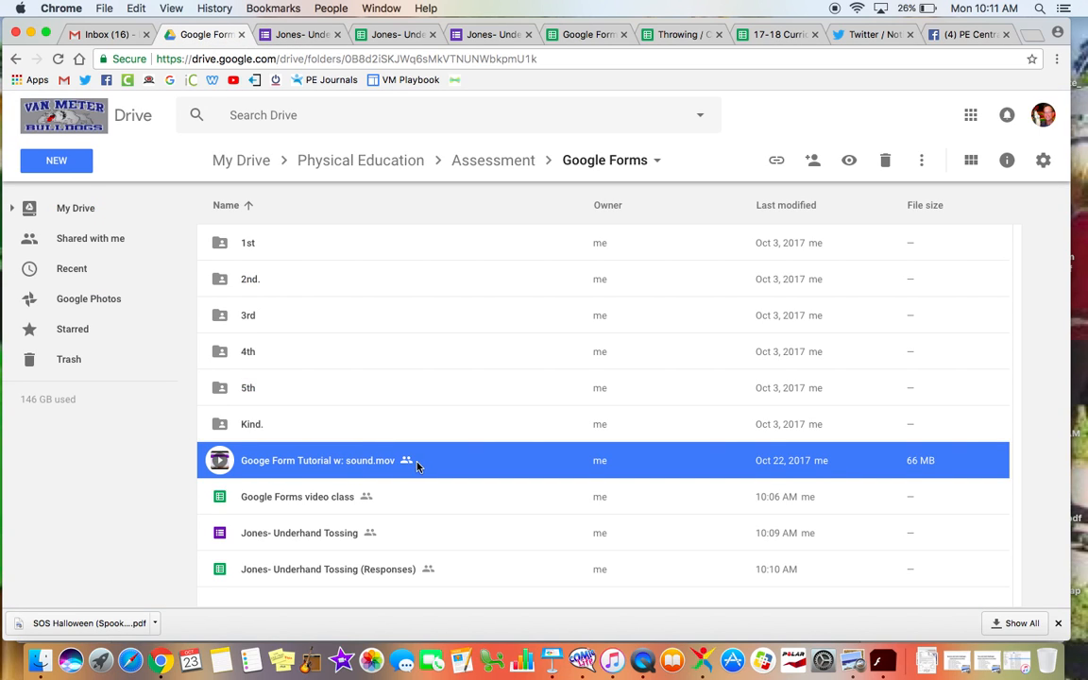
left_click(330, 537)
right_click(331, 536)
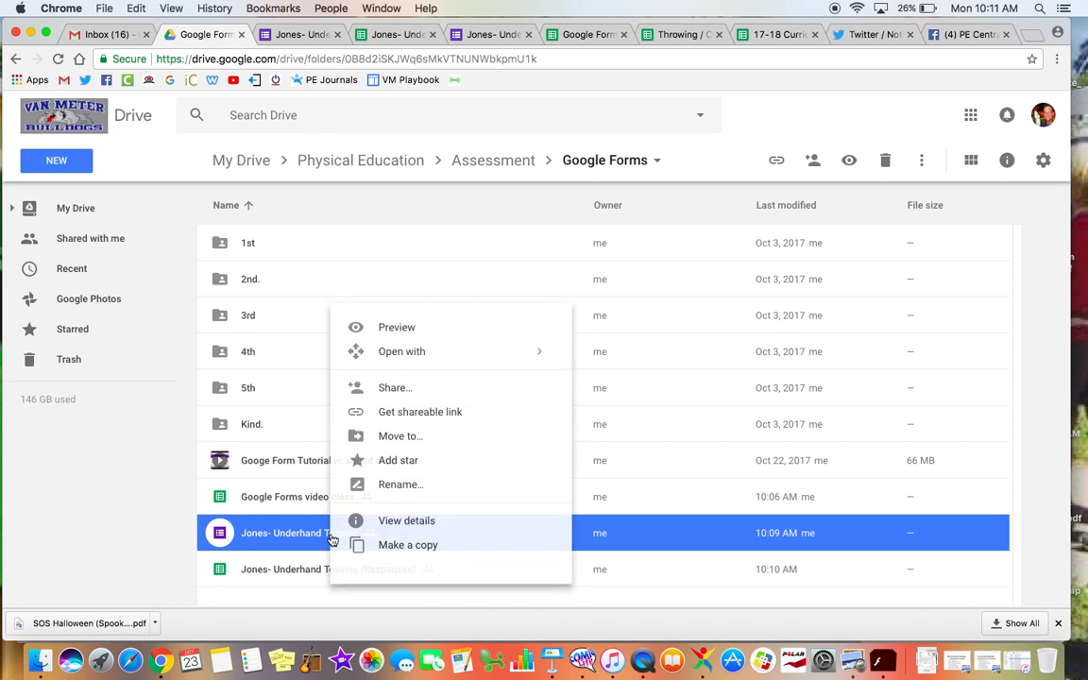
left_click(408, 550)
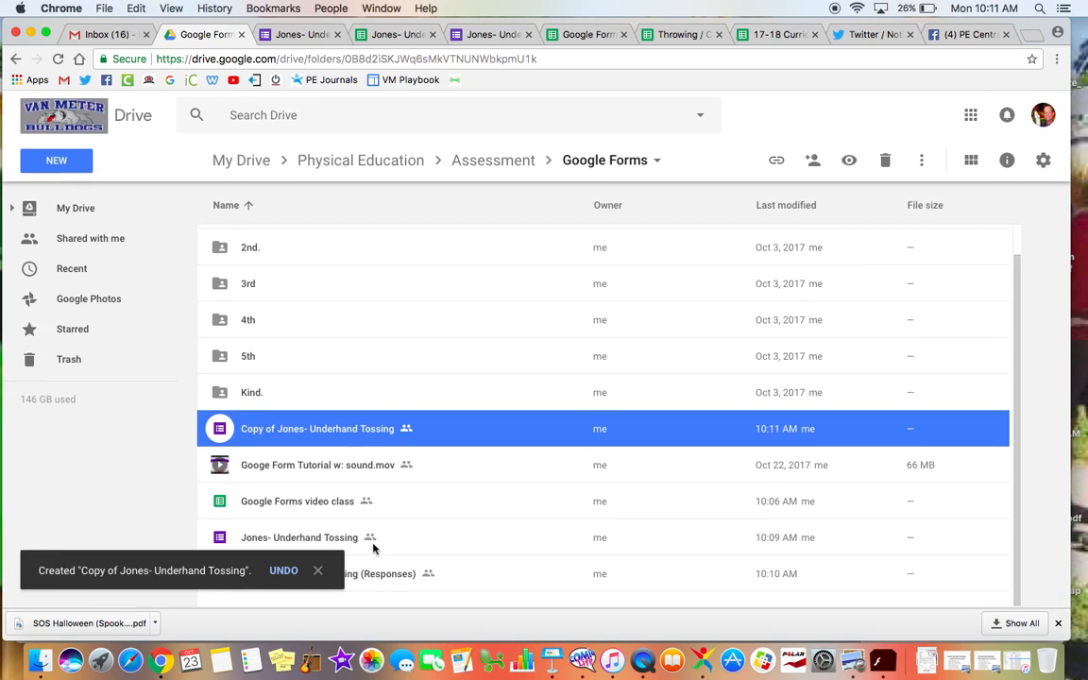
left_click(318, 570)
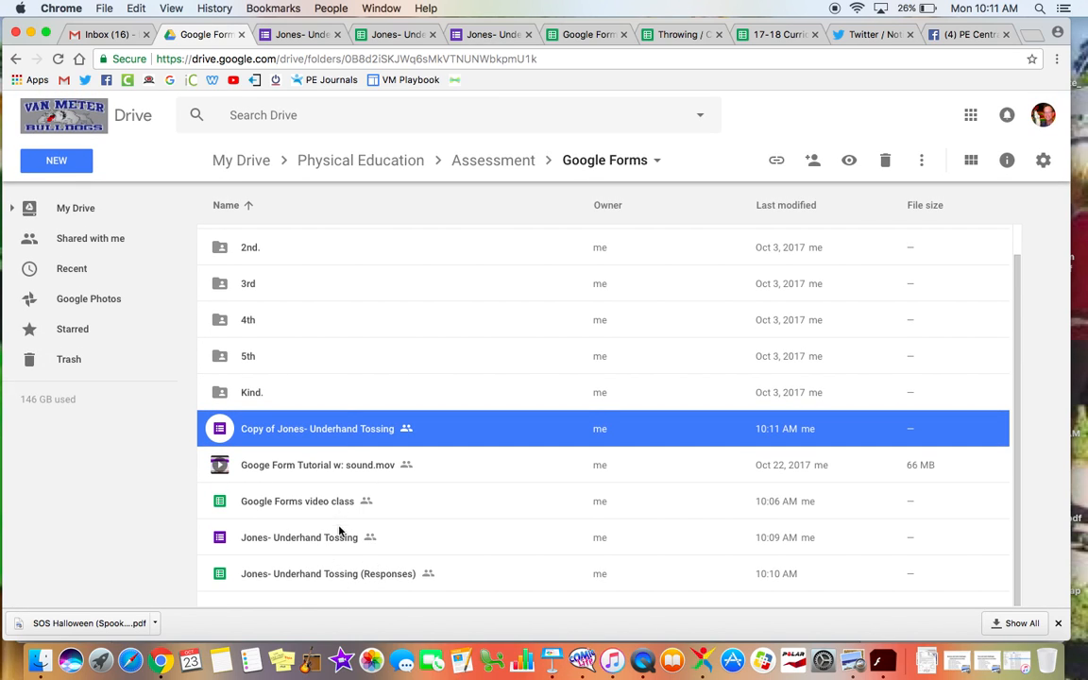
Step: Rename the copied form to the teacher's name followed by "- Catching w/ hands from a partner"
right_click(291, 434)
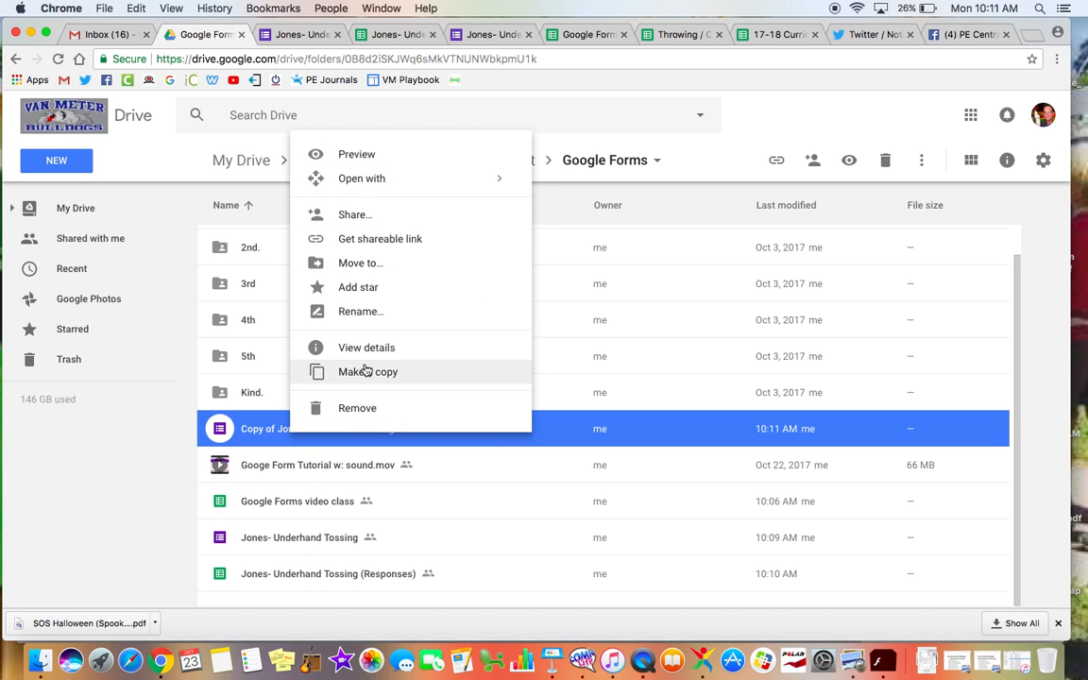
left_click(359, 314)
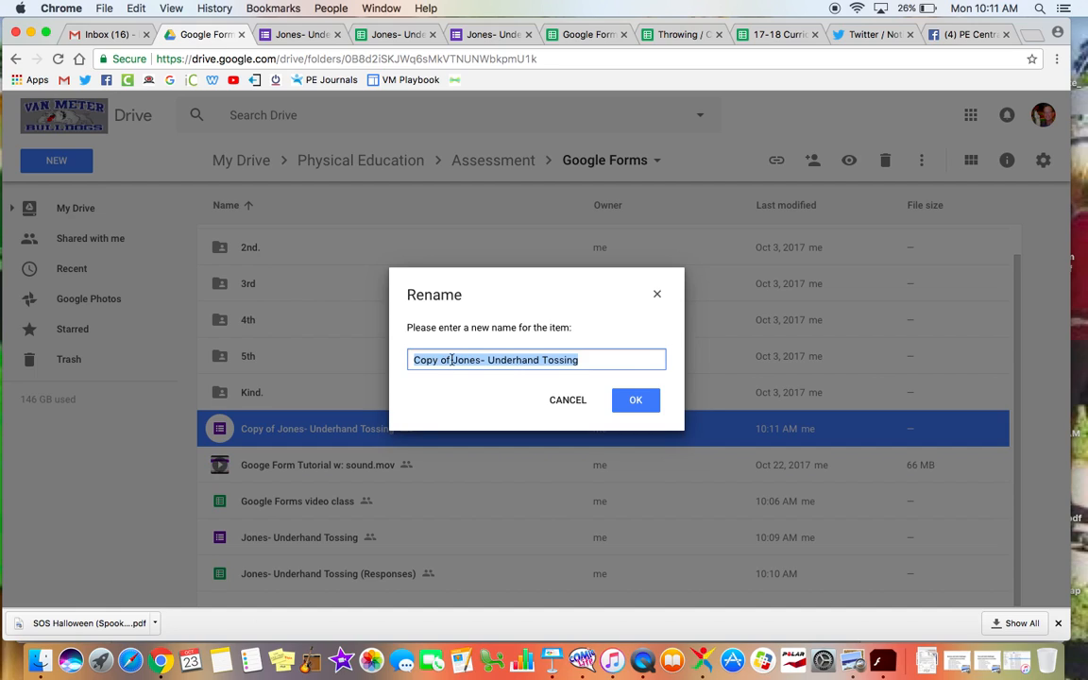
left_click(452, 360)
key("BackSpace")
key("BackSpace")
key("BackSpace")
key("BackSpace")
key("BackSpace")
key("BackSpace")
key("BackSpace")
key("BackSpace")
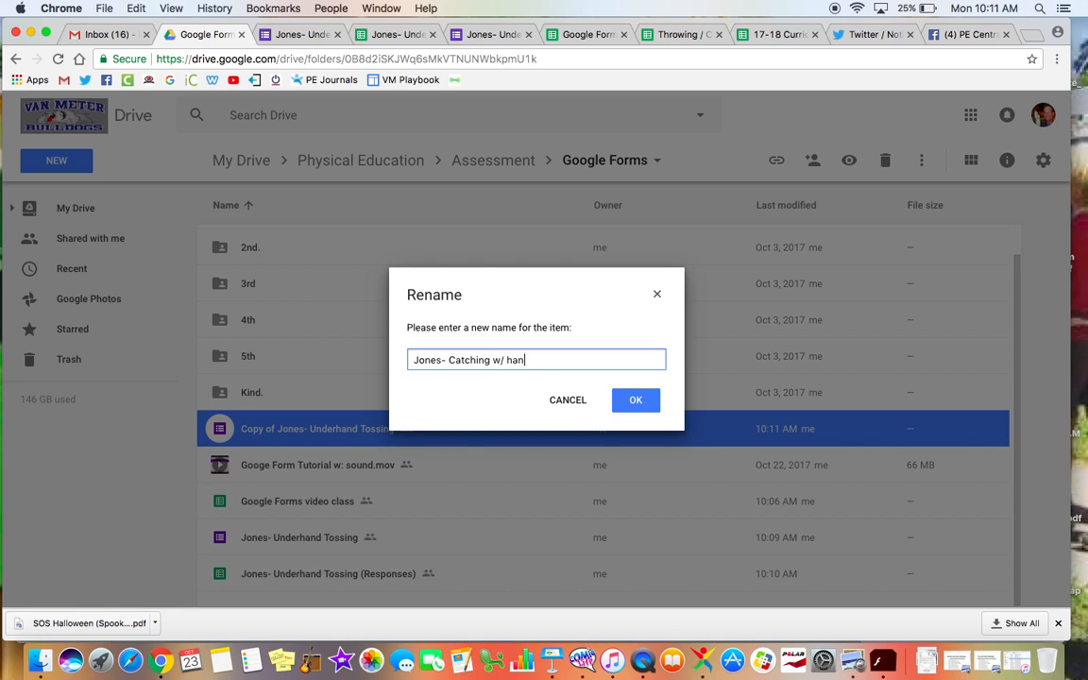
type("from a partner")
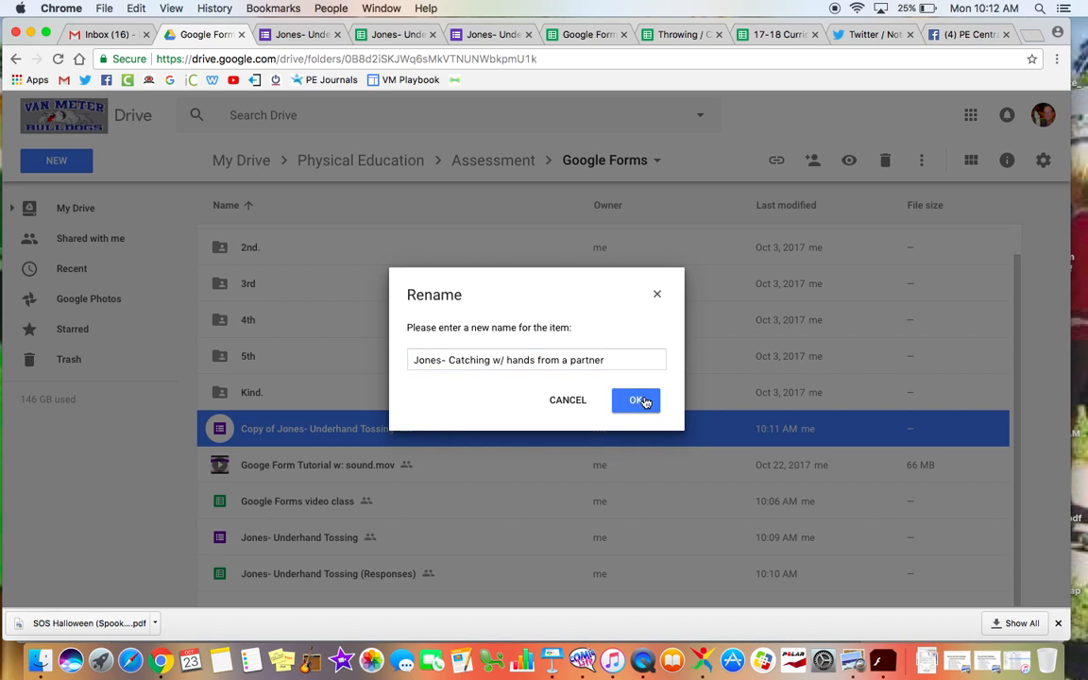
left_click(645, 405)
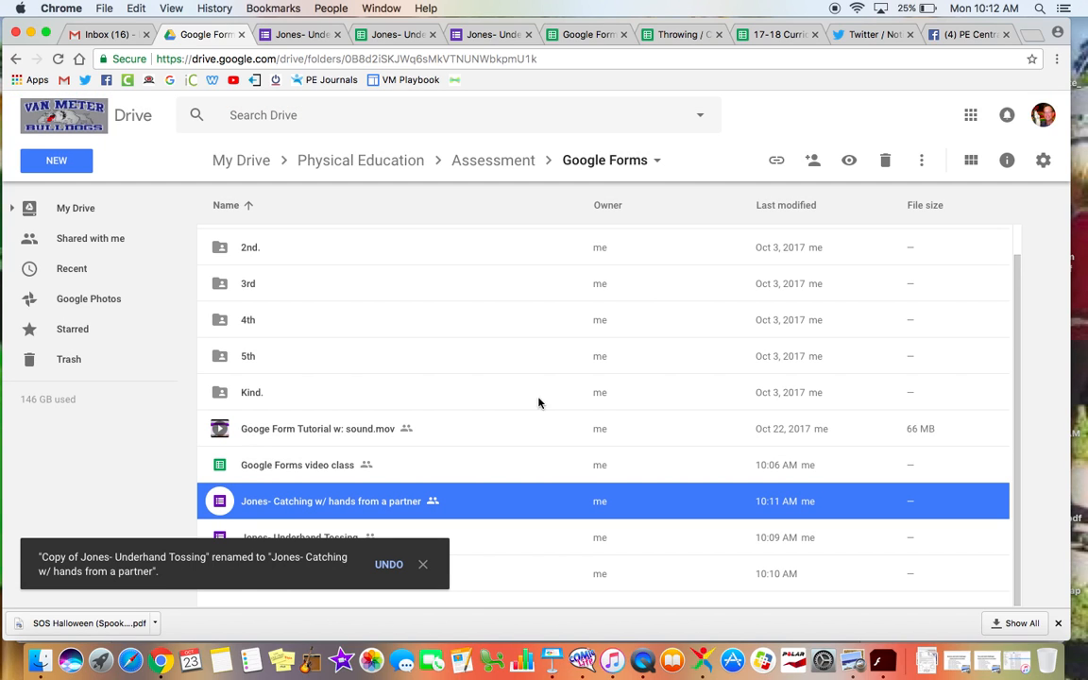
Step: Open the copied catching form and change its title to the teacher's name followed by "- Catching w/ hands from a partner"
double_click(326, 502)
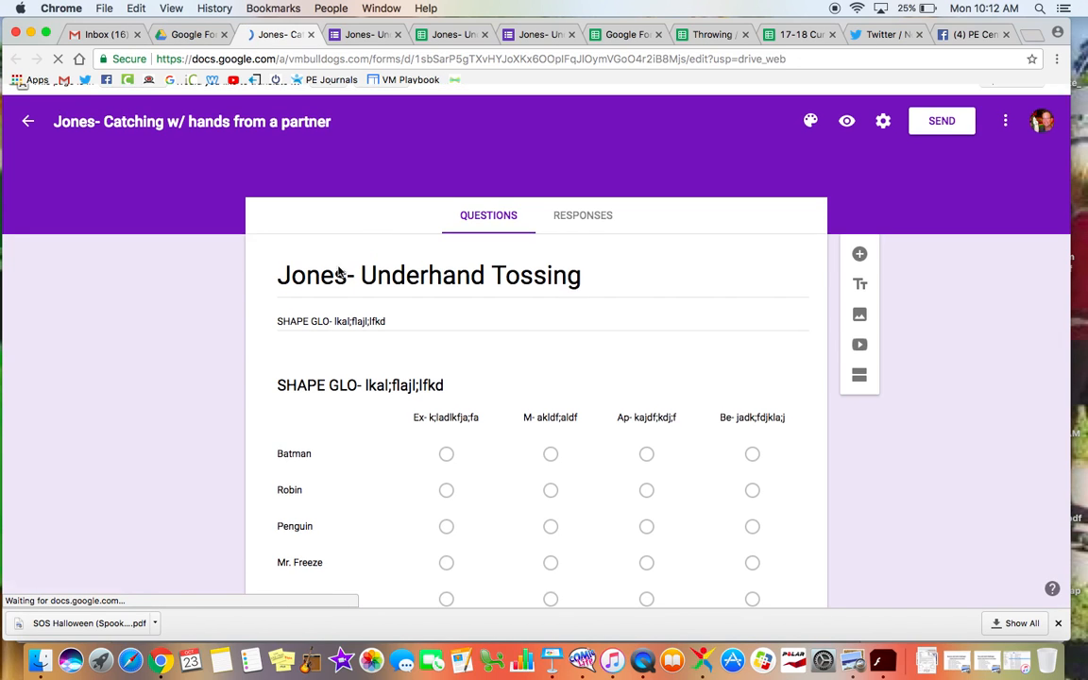
left_click(422, 299)
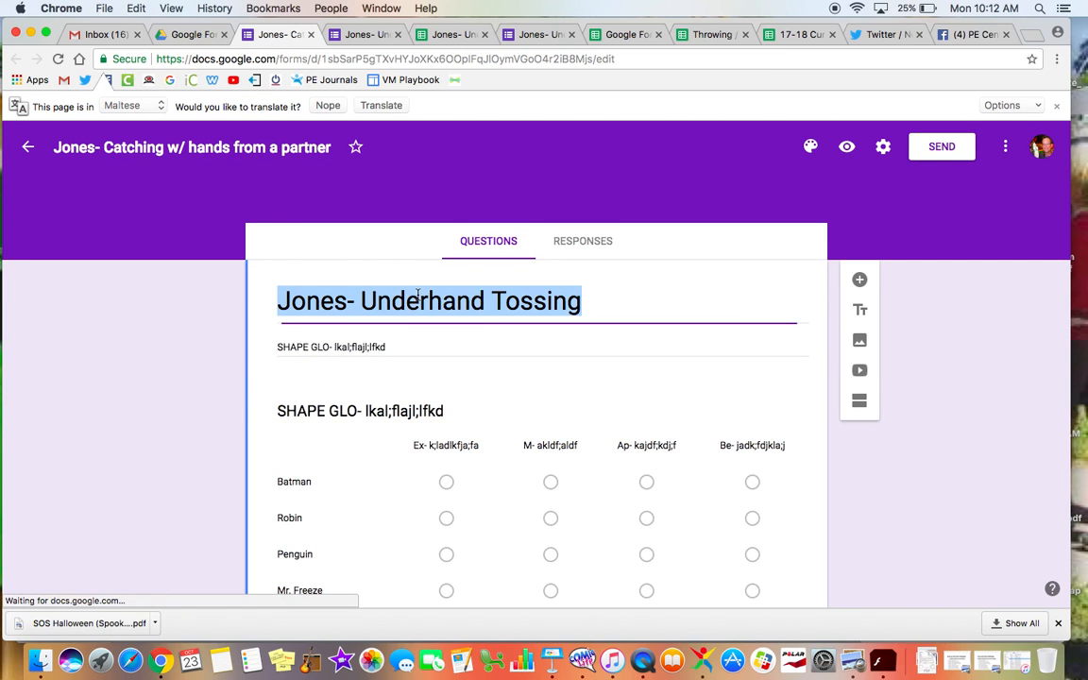
left_click(587, 303)
left_click(588, 303)
key("BackSpace")
key("BackSpace")
key("BackSpace")
key("BackSpace")
key("BackSpace")
key("BackSpace")
key("BackSpace")
key("BackSpace")
key("BackSpace")
key("BackSpace")
key("BackSpace")
key("BackSpace")
key("BackSpace")
key("BackSpace")
key("BackSpace")
key("BackSpace")
key("BackSpace")
type("Catching with")
key("BackSpace")
key("BackSpace")
key("BackSpace")
type("hand")
key("BackSpace")
key("BackSpace")
key("BackSpace")
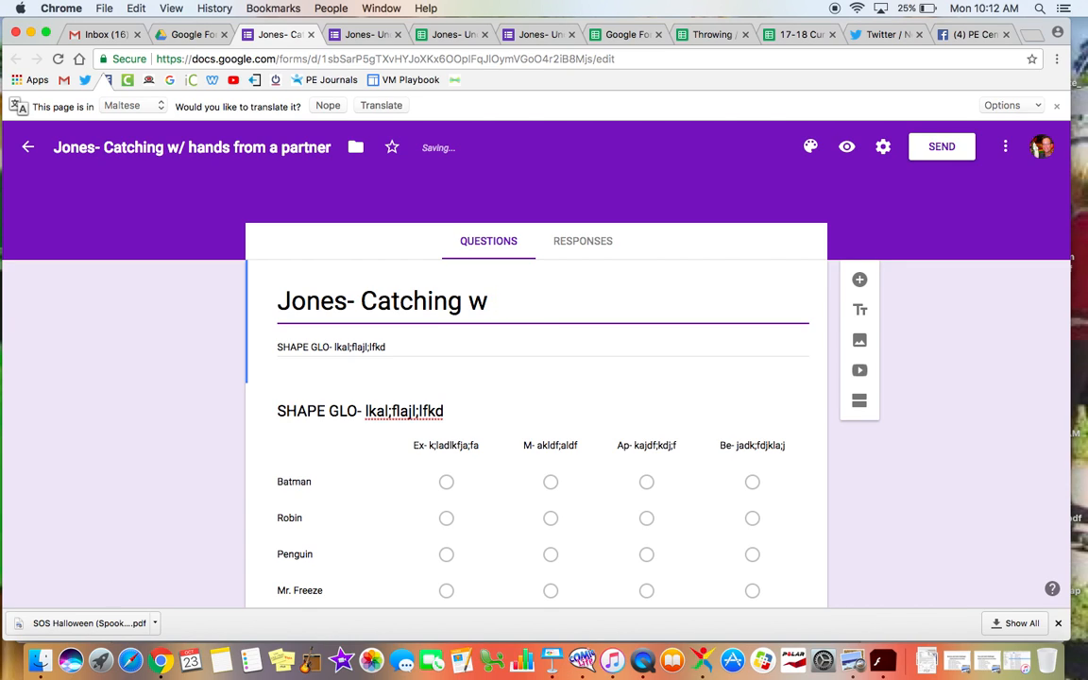
key("BackSpace")
key("BackSpace")
type("/ hands fro")
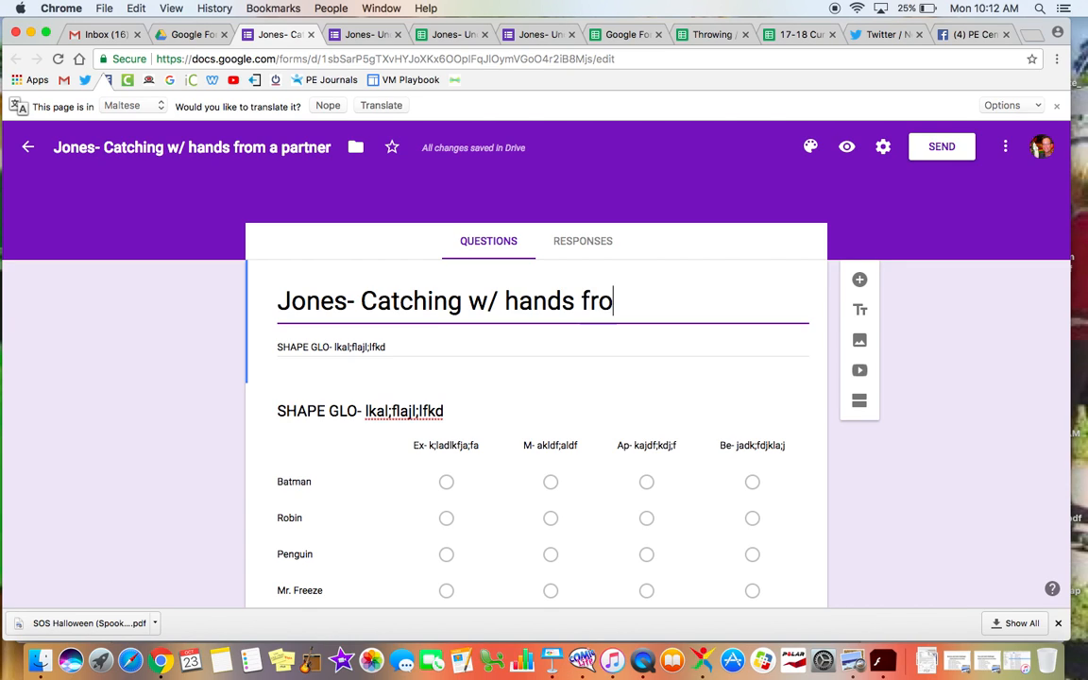
type("m a partner")
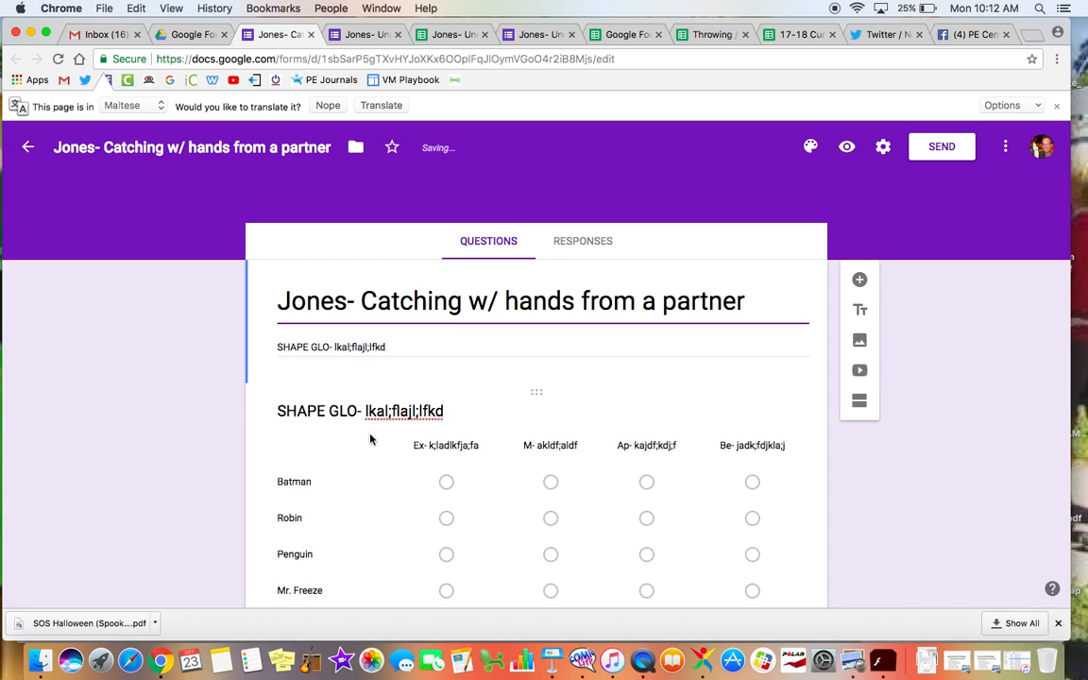
Step: Shorten the form description to "SHAPE GLO- lkal;fl"
key("Tab")
left_click(399, 350)
key("BackSpace")
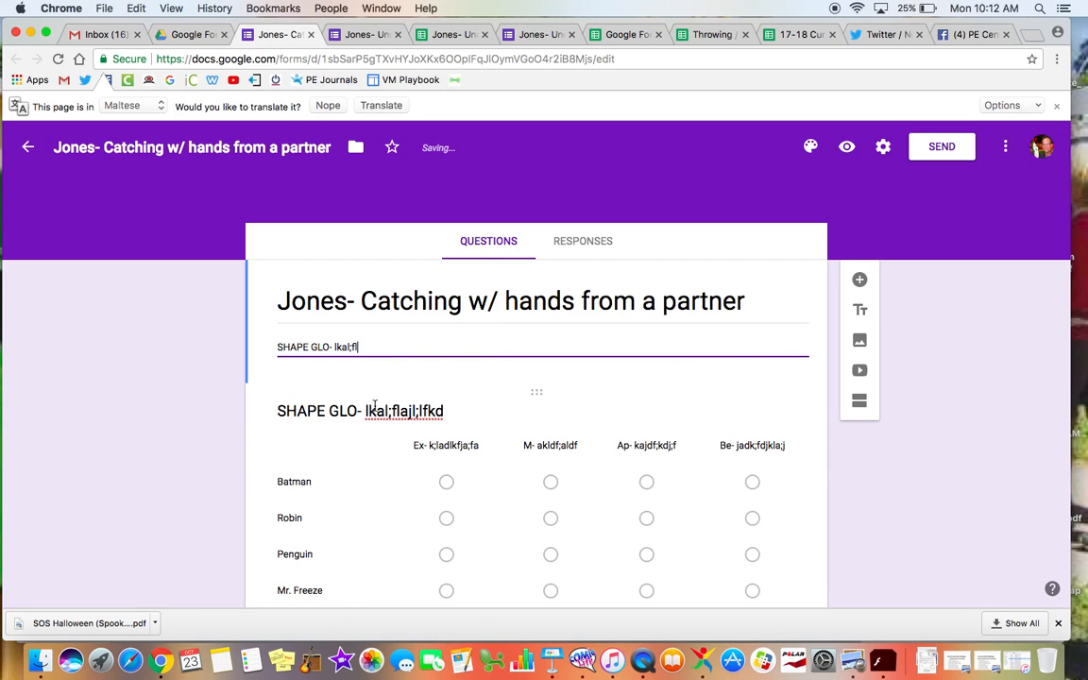
Step: Look over the grid question's title, student rows and rating columns for text to adapt to catching
left_click(374, 413)
scroll(467, 395, "down", 2)
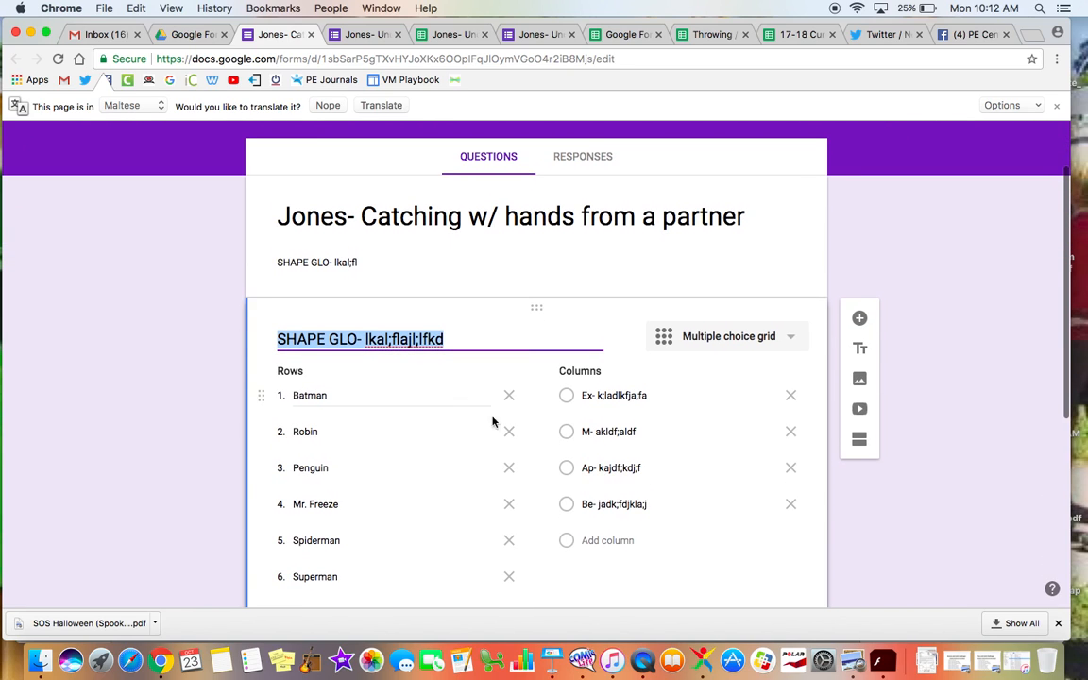
left_click(624, 431)
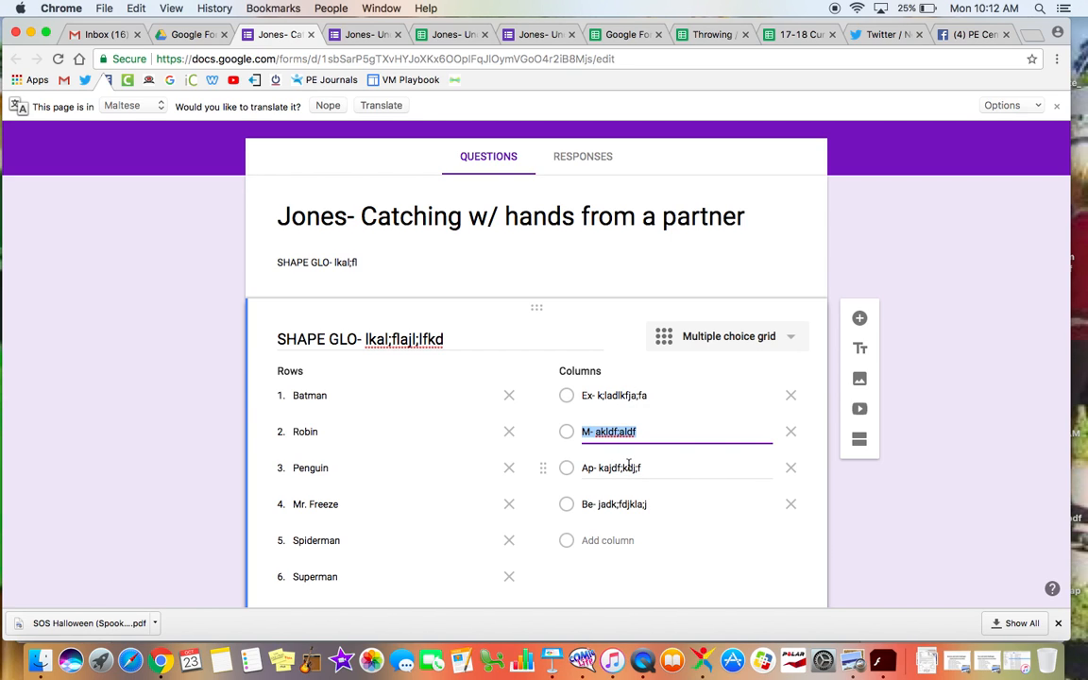
scroll(628, 464, "up", 2)
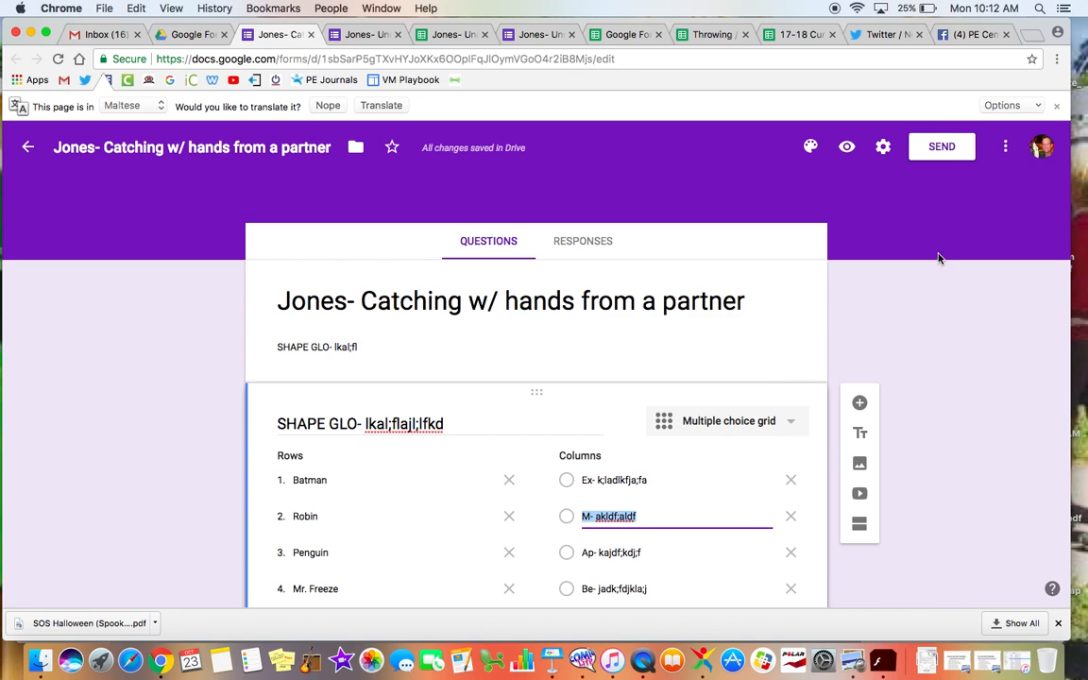
Step: Check the Van Meter Schools sign-in restriction in the catching form's general settings and save the settings
left_click(884, 147)
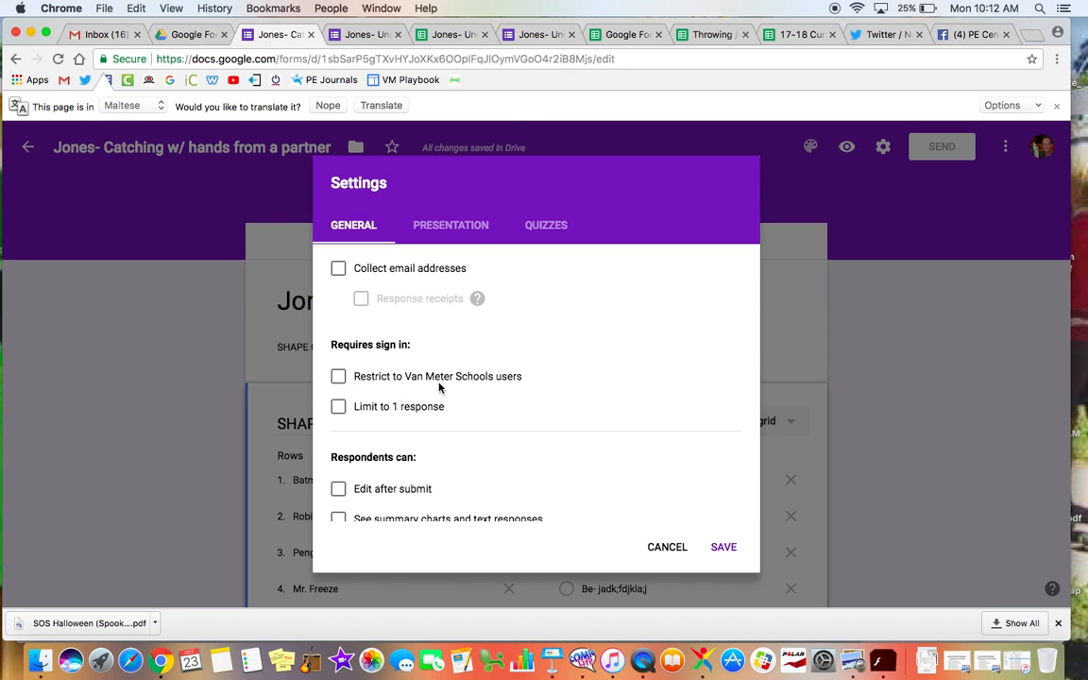
left_click(725, 548)
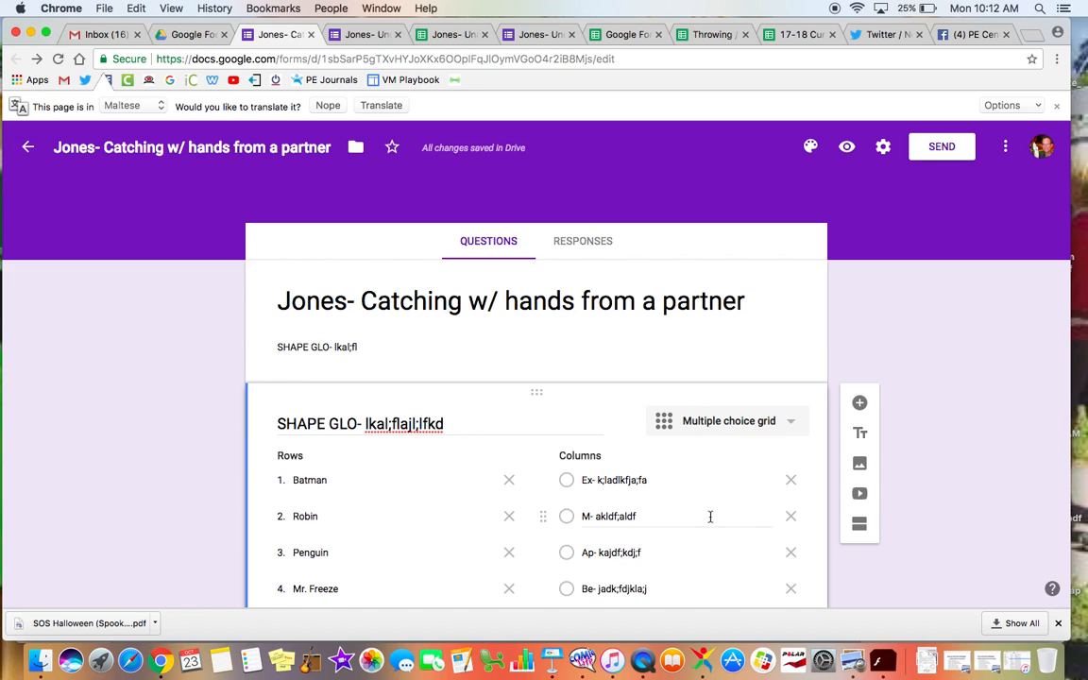
scroll(693, 508, "down", 1)
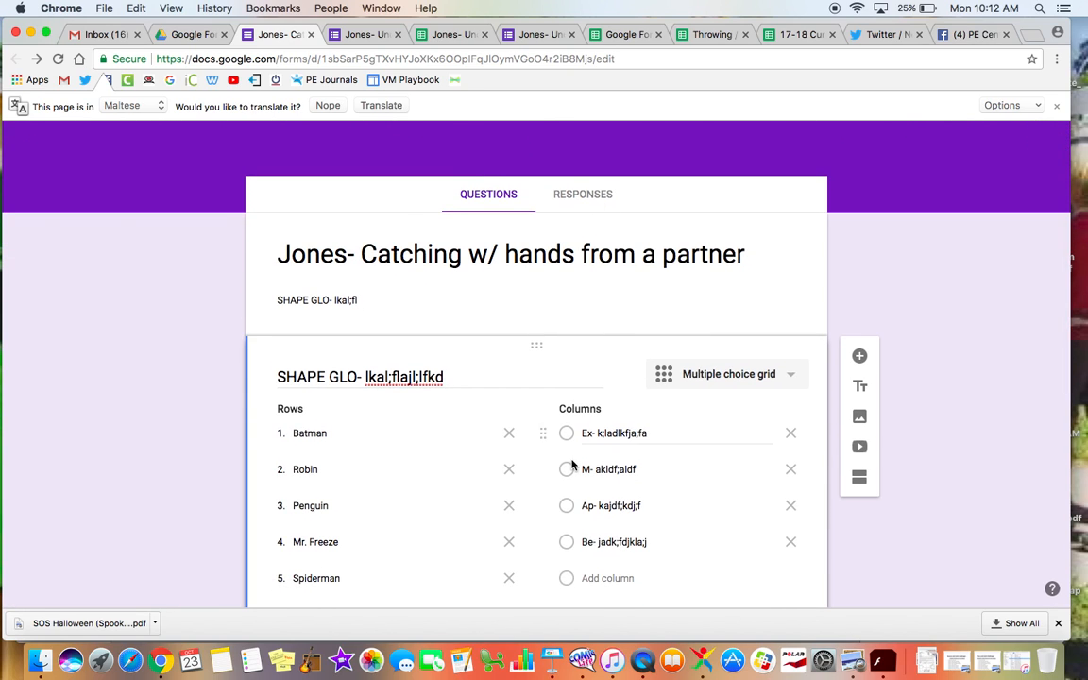
scroll(741, 368, "up", 1)
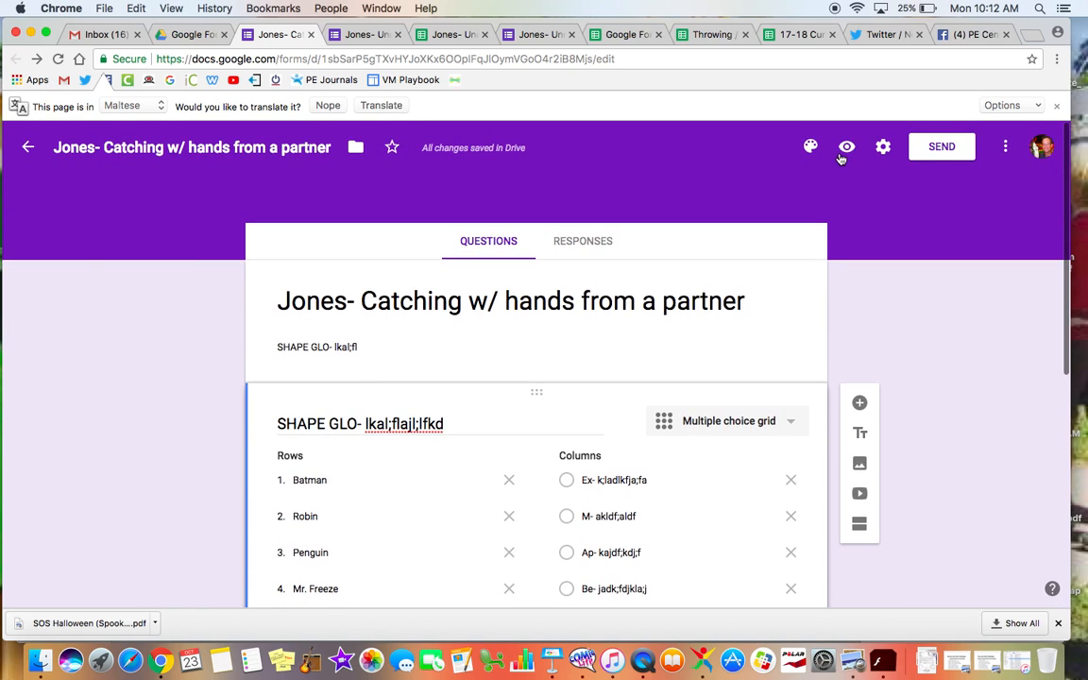
Step: Preview the catching form and look through its assessment grid
left_click(842, 153)
scroll(549, 461, "down", 3)
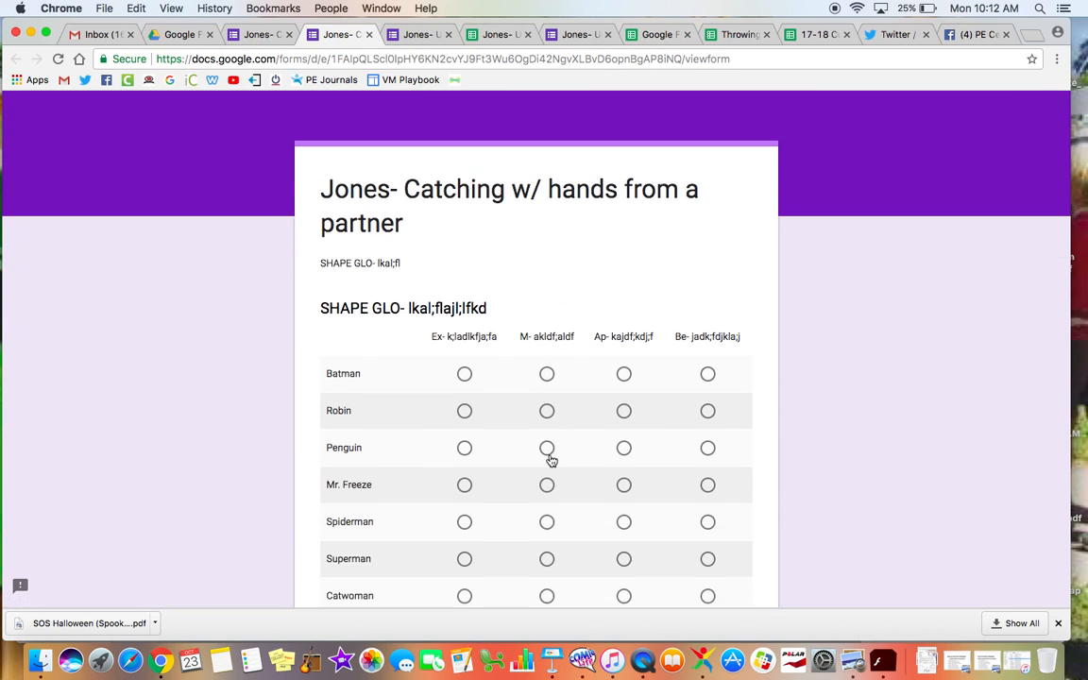
scroll(605, 418, "down", 2)
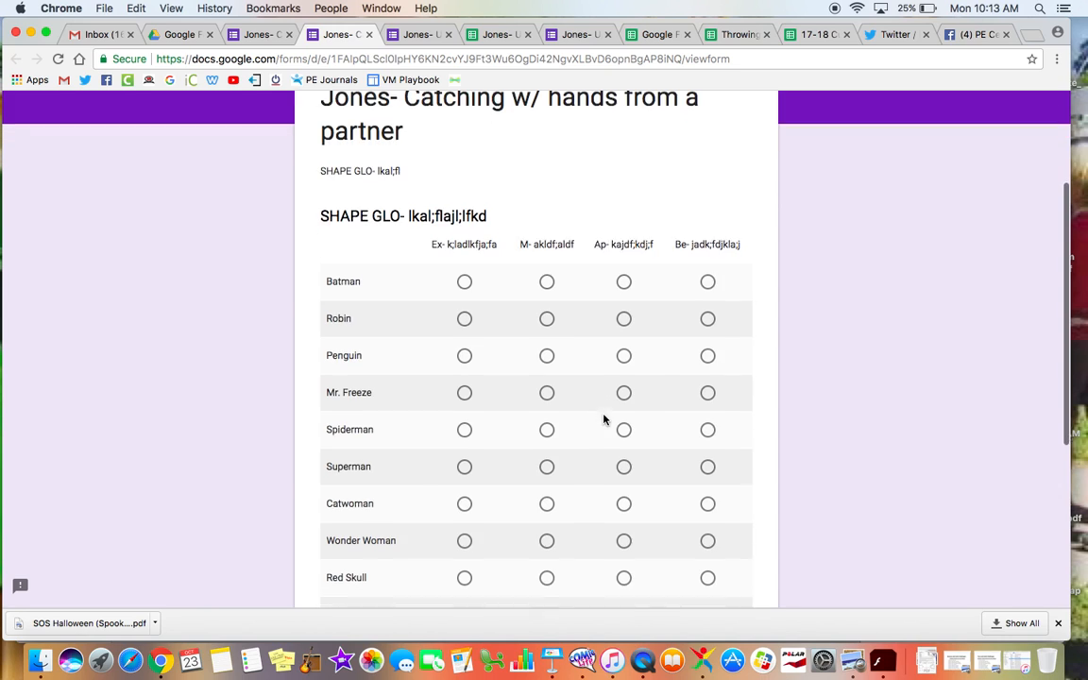
scroll(604, 417, "up", 5)
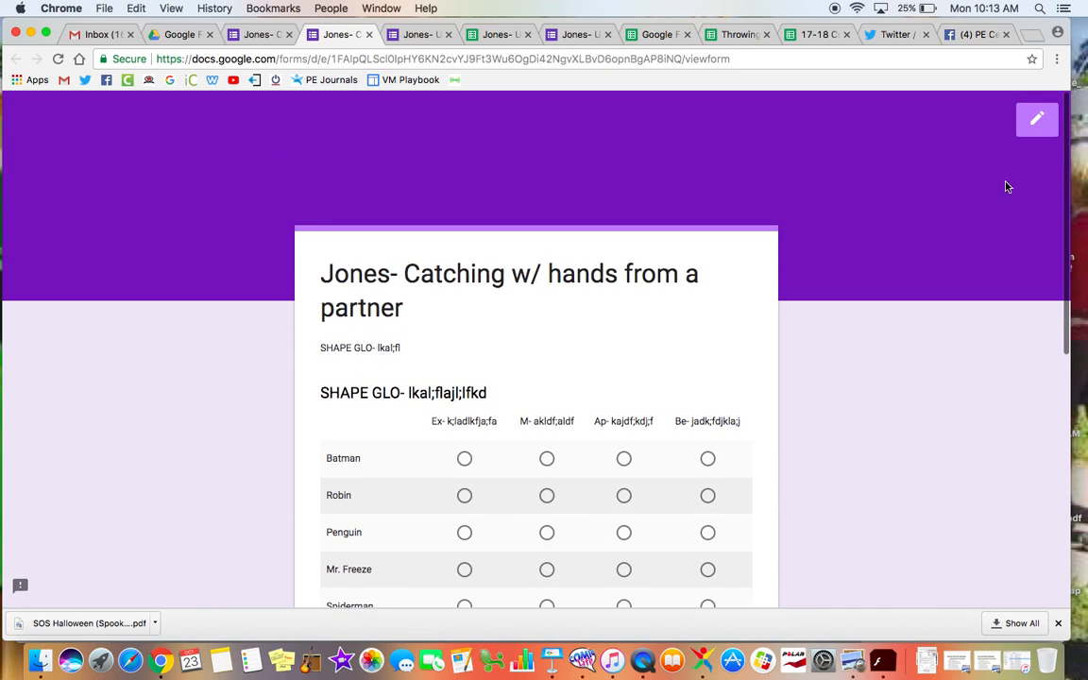
Step: Return from the preview to the form editor and switch back to the Google Forms folder in Google Drive
left_click(1038, 118)
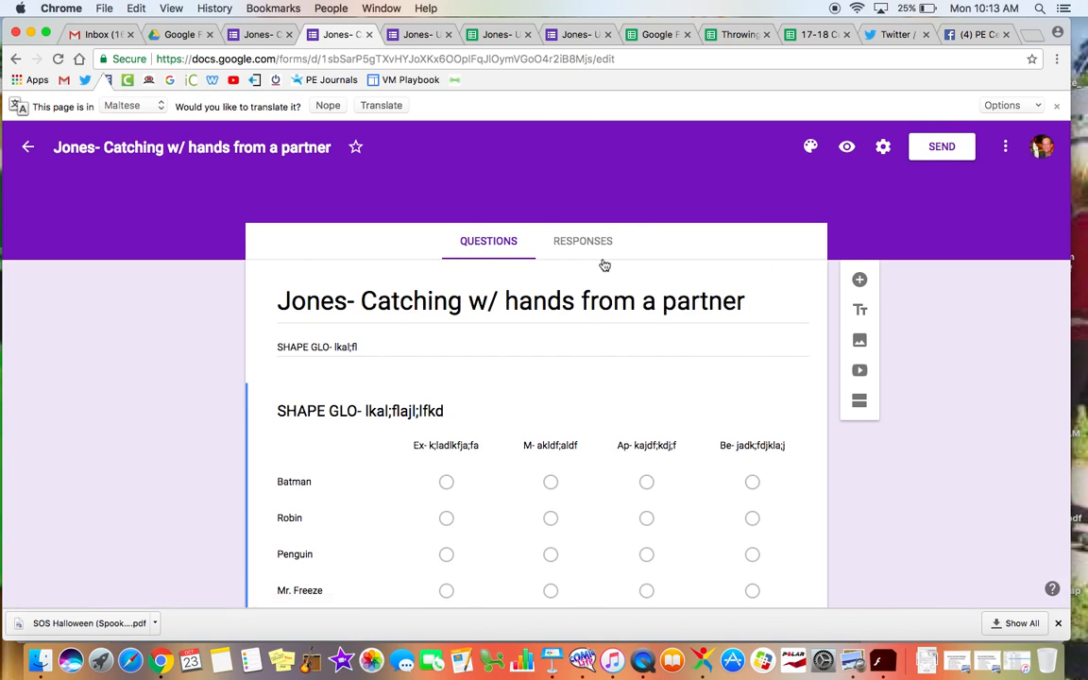
left_click(259, 34)
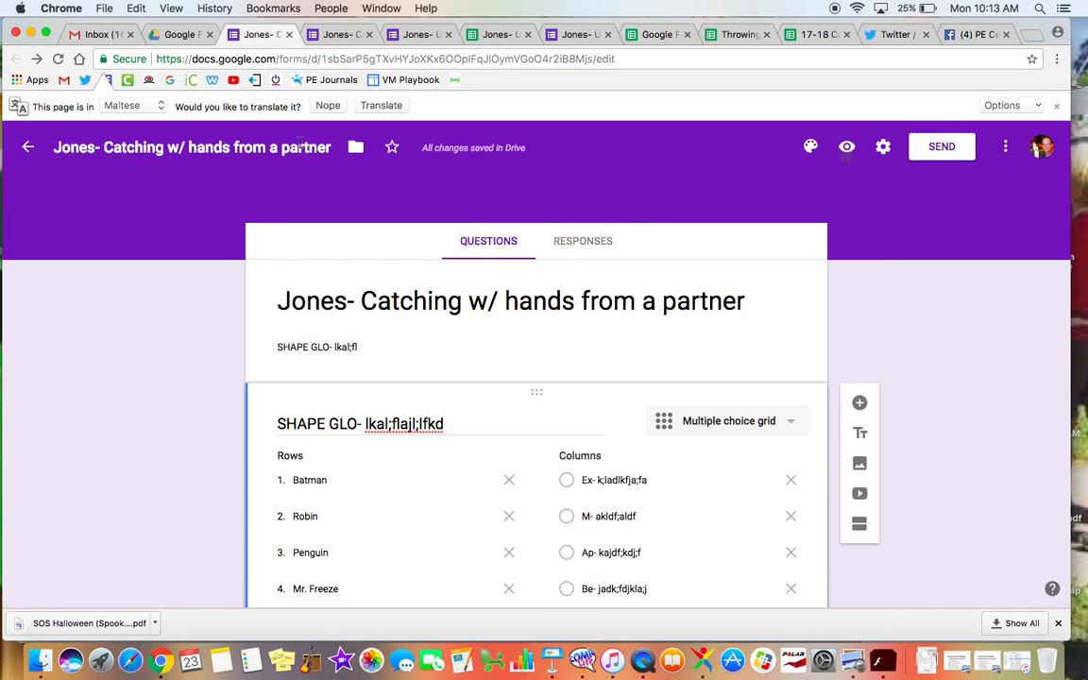
left_click(175, 34)
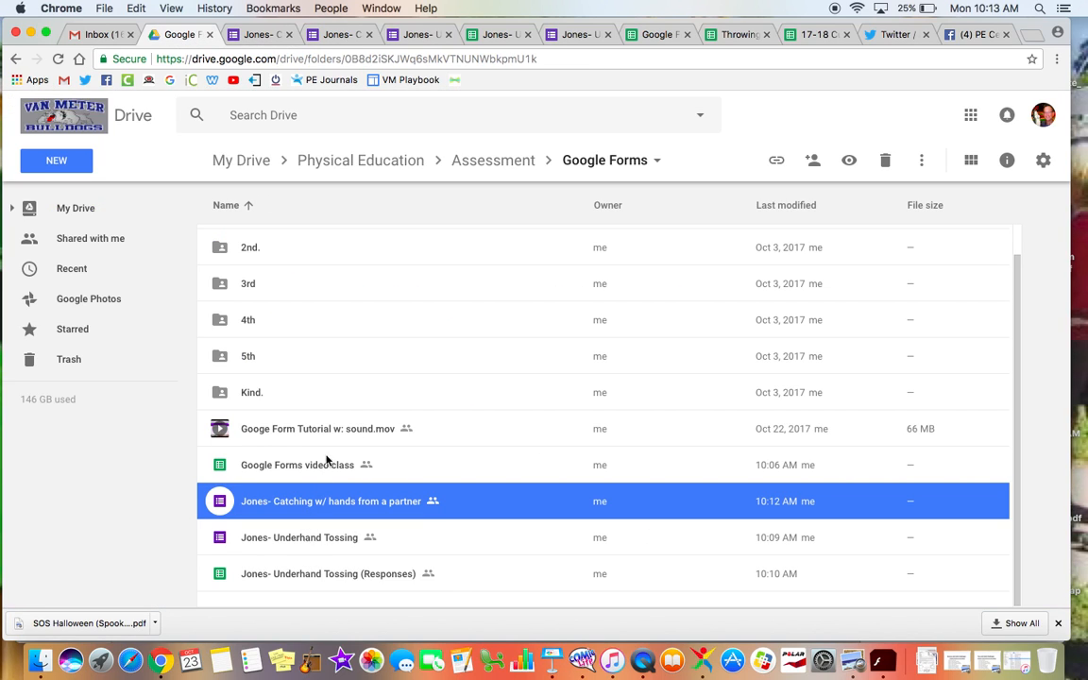